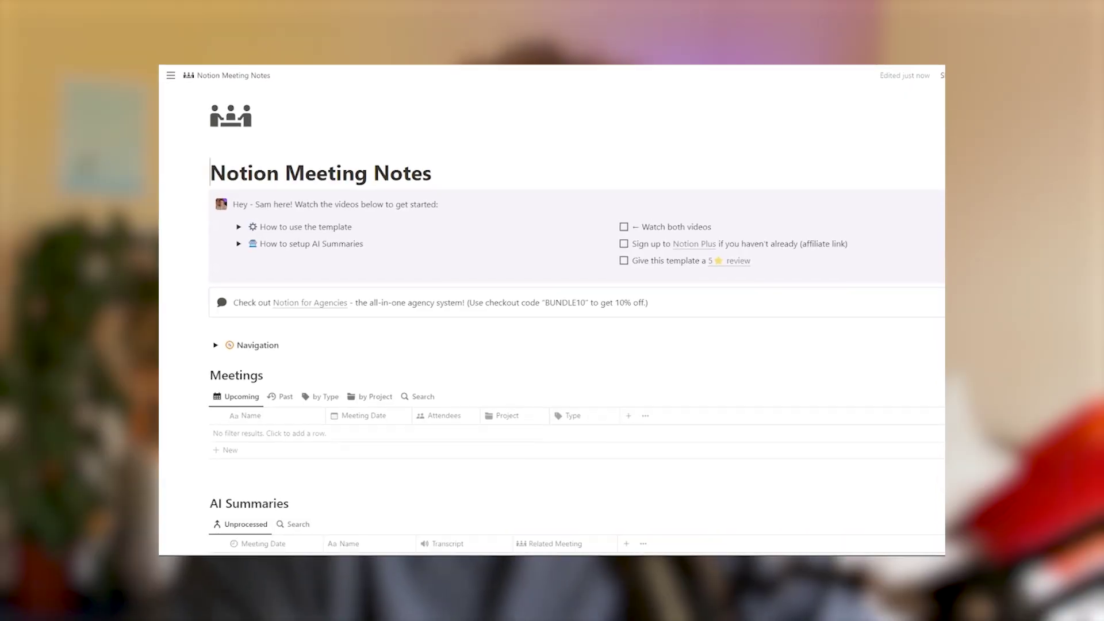
scroll(552, 310, down, 3)
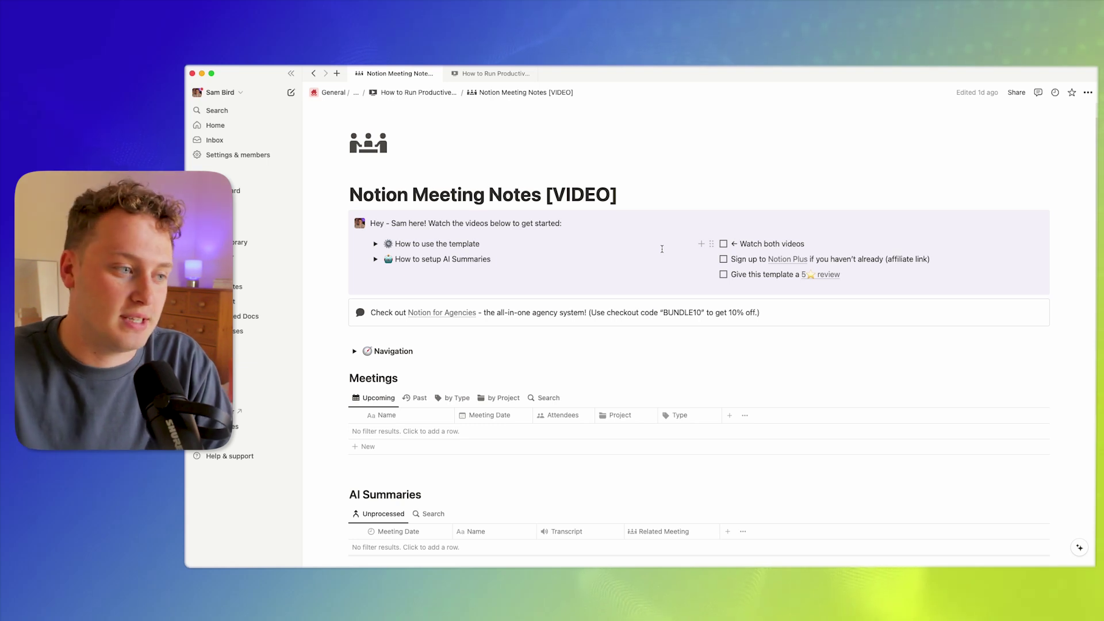
Step: Open the Meetings database's New Meeting template for editing as a full page
scroll(710, 311, down, 3)
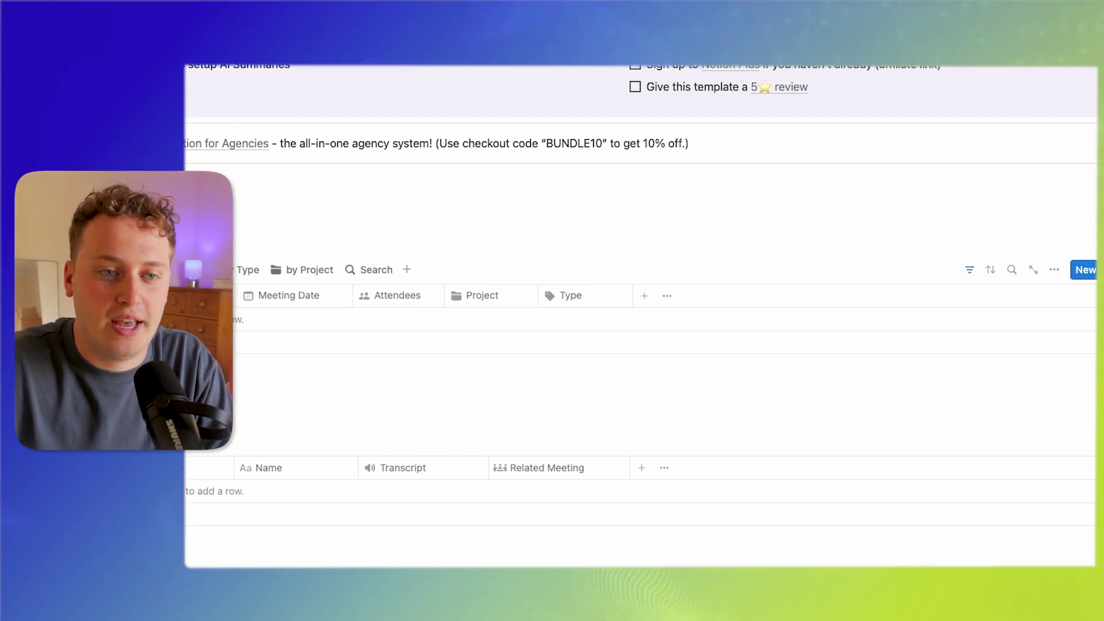
click(1021, 272)
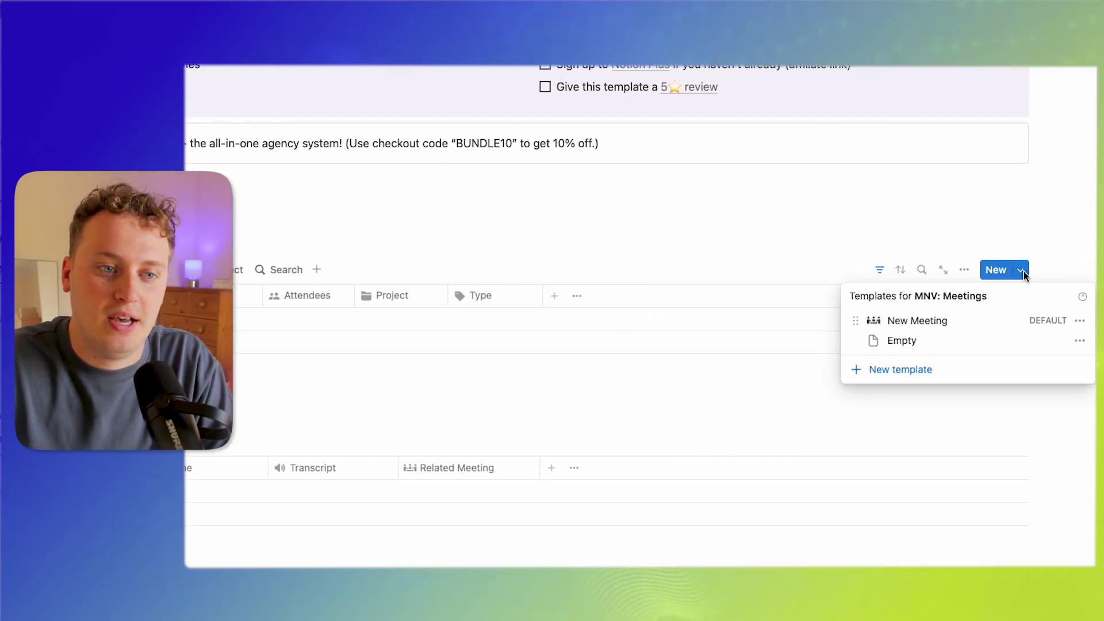
click(1080, 320)
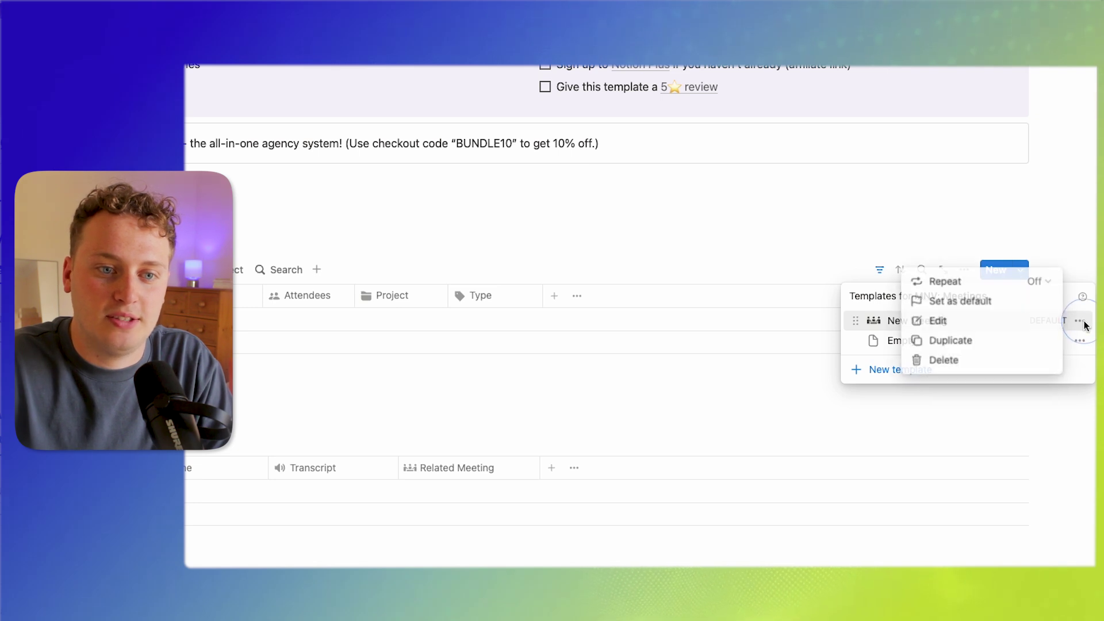
click(961, 320)
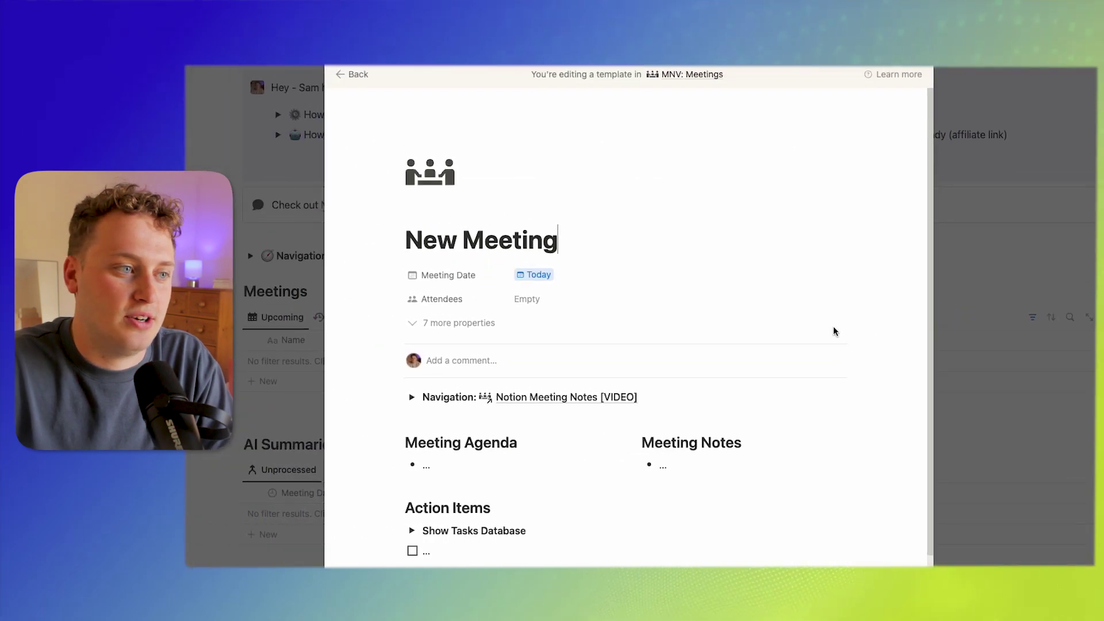
click(694, 233)
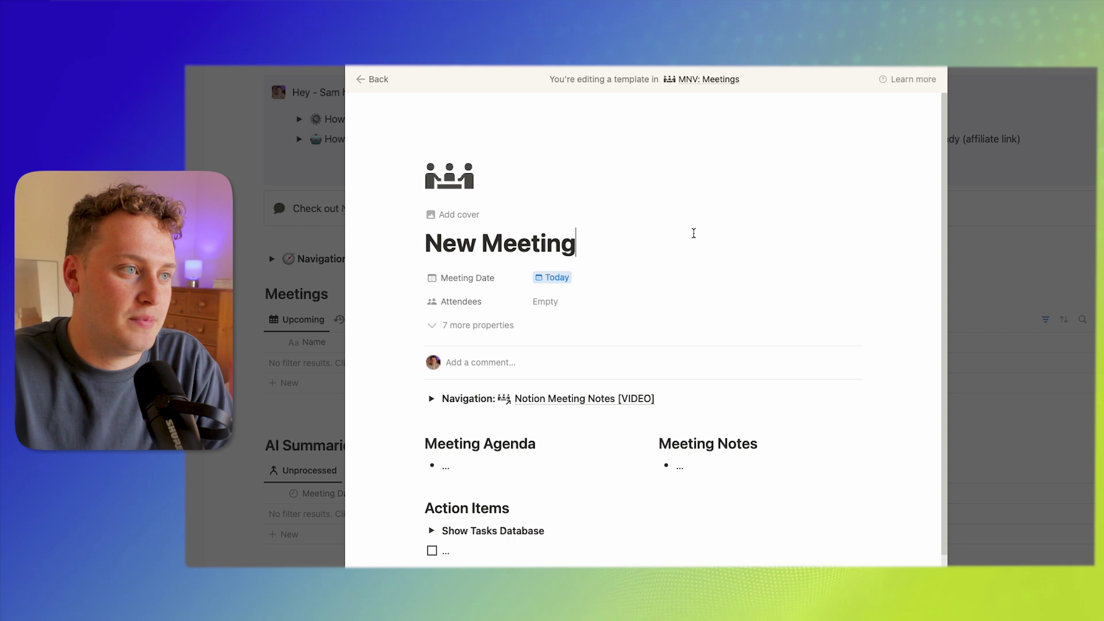
key(super+Return)
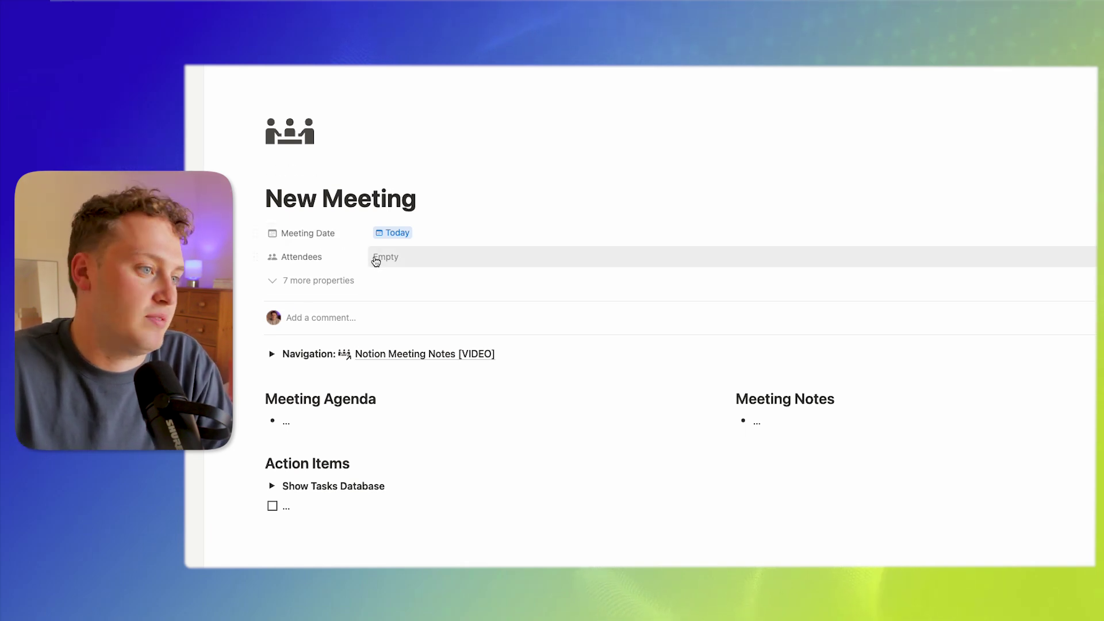
Step: Reveal the template's seven extra properties, check the attendee choices, then hide them again
click(333, 282)
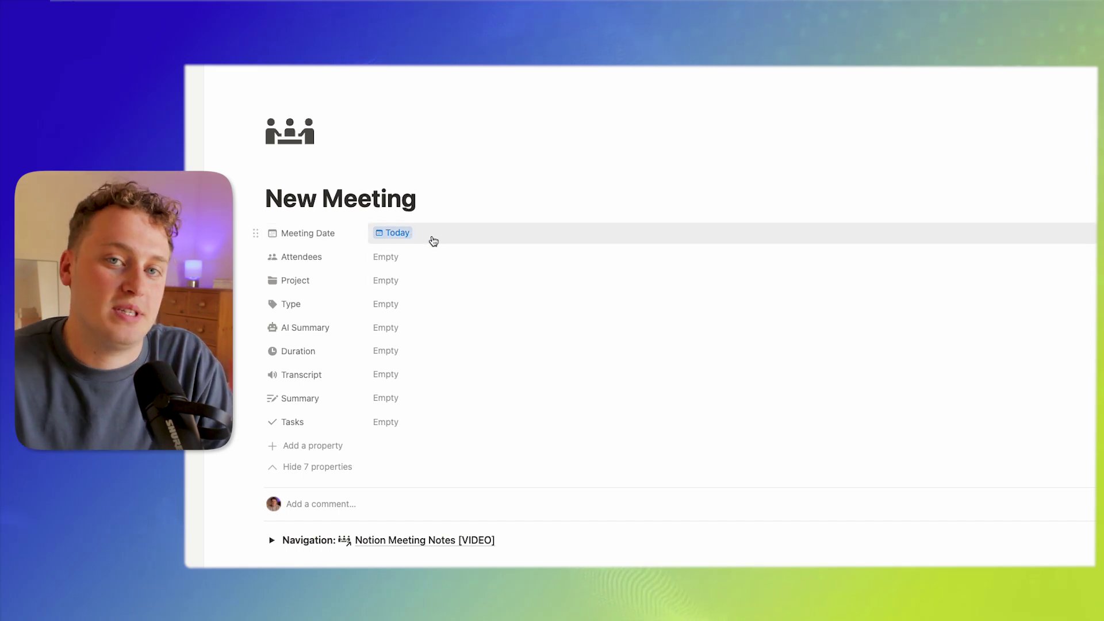
click(404, 259)
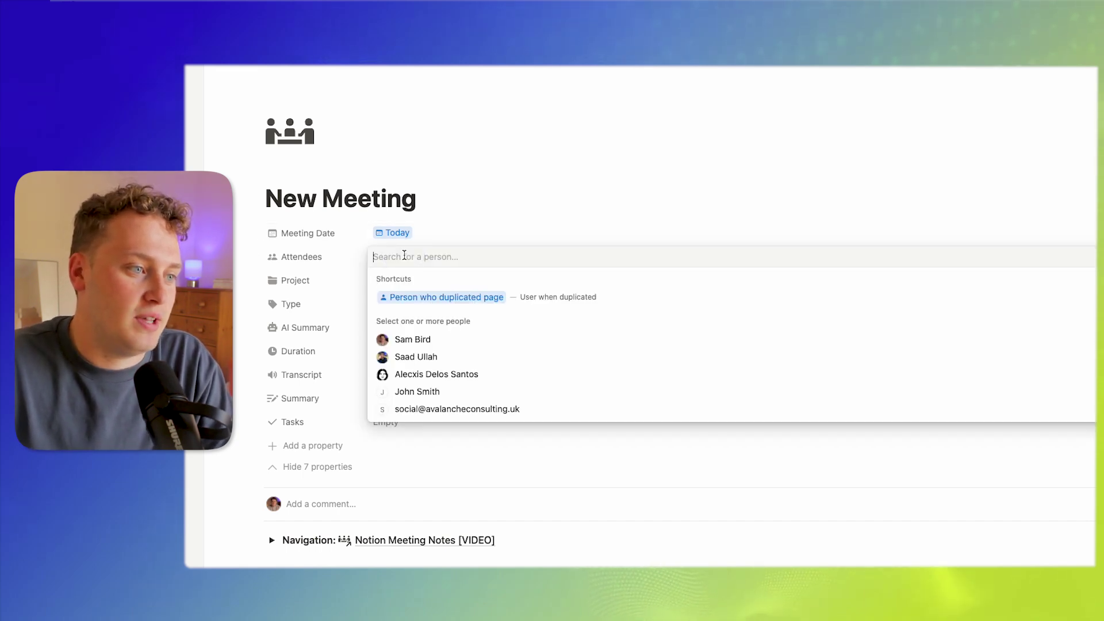
click(457, 233)
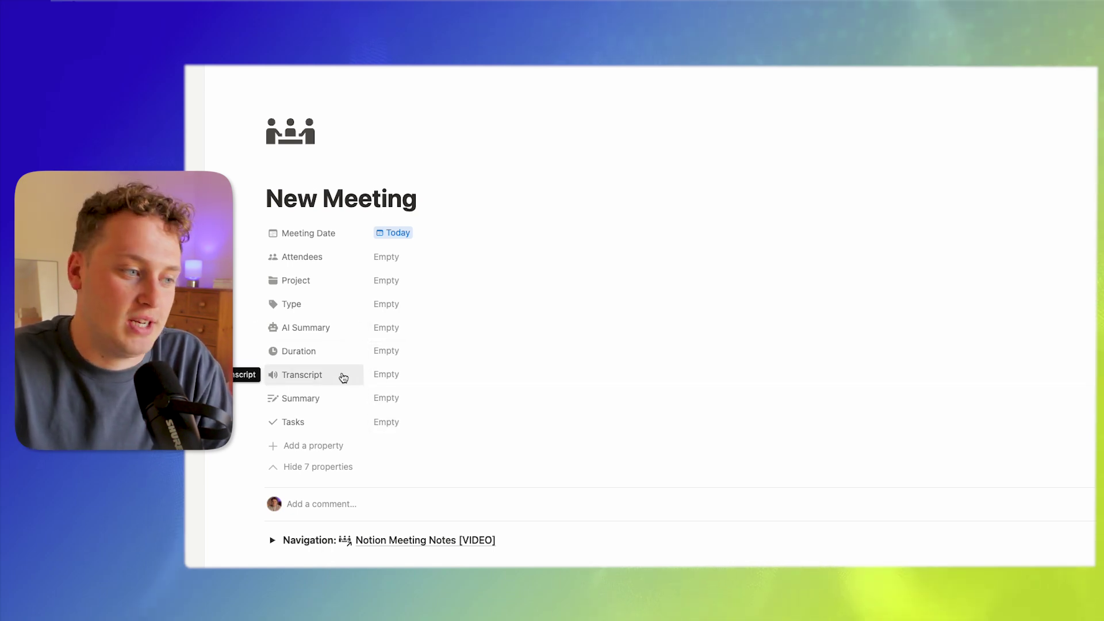
click(318, 466)
Step: Scroll through the New Meeting template and expand its Show Tasks Database toggle
scroll(469, 433, down, 1)
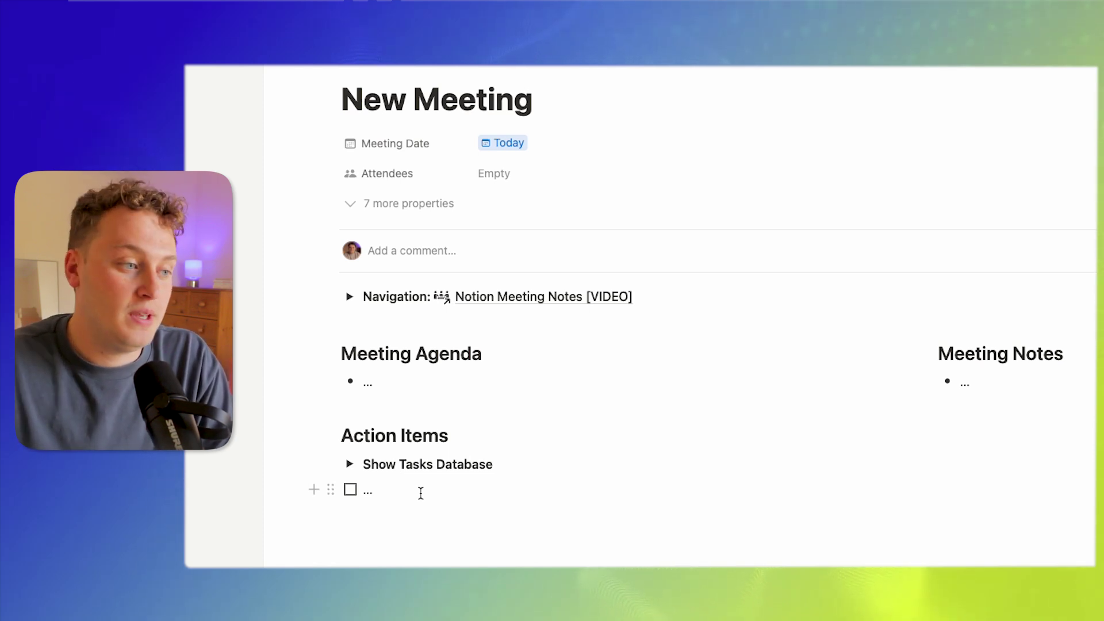
scroll(349, 454, down, 5)
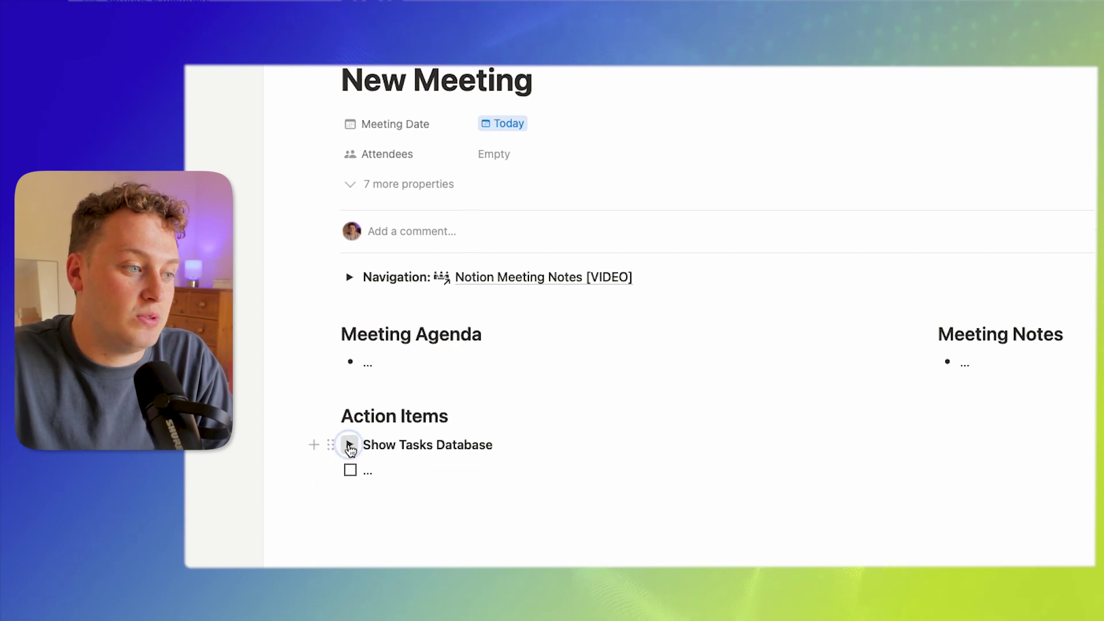
click(349, 444)
scroll(618, 294, down, 3)
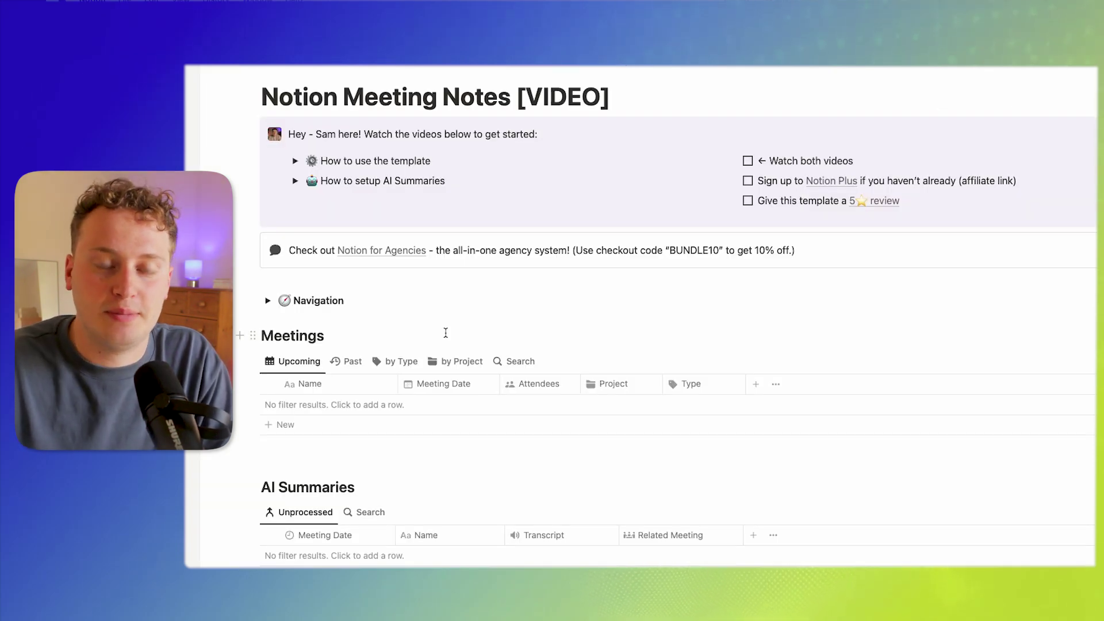
Step: Add a new meeting named 'Team Meeting' with Meeting Date May 16, 2024
click(284, 424)
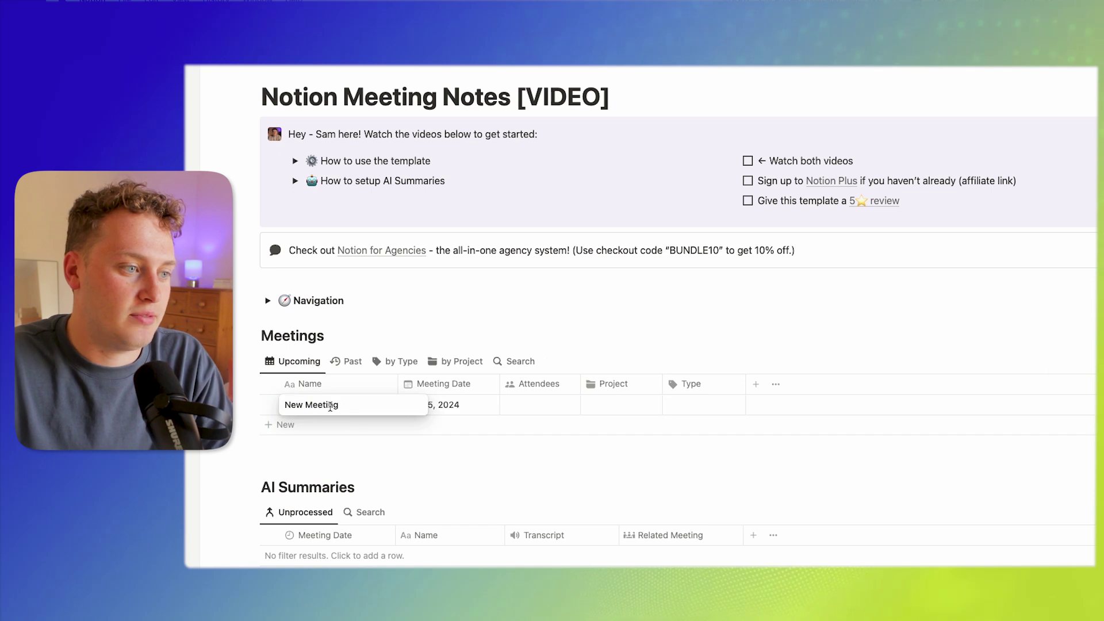
double_click(329, 405)
triple_click(329, 405)
text(Tea)
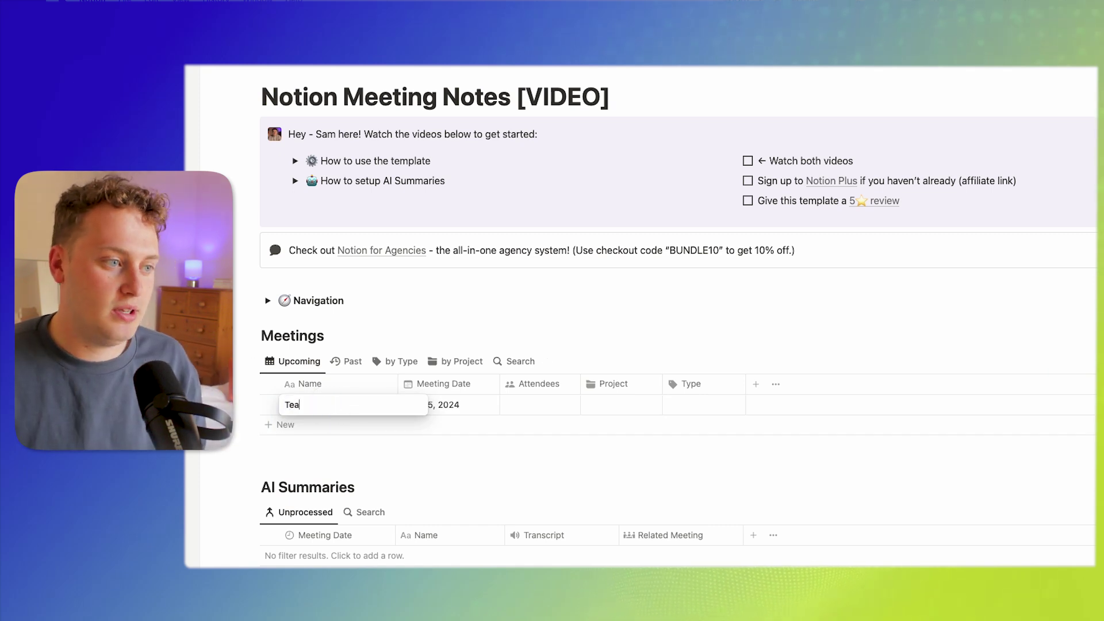
text(m Meeting)
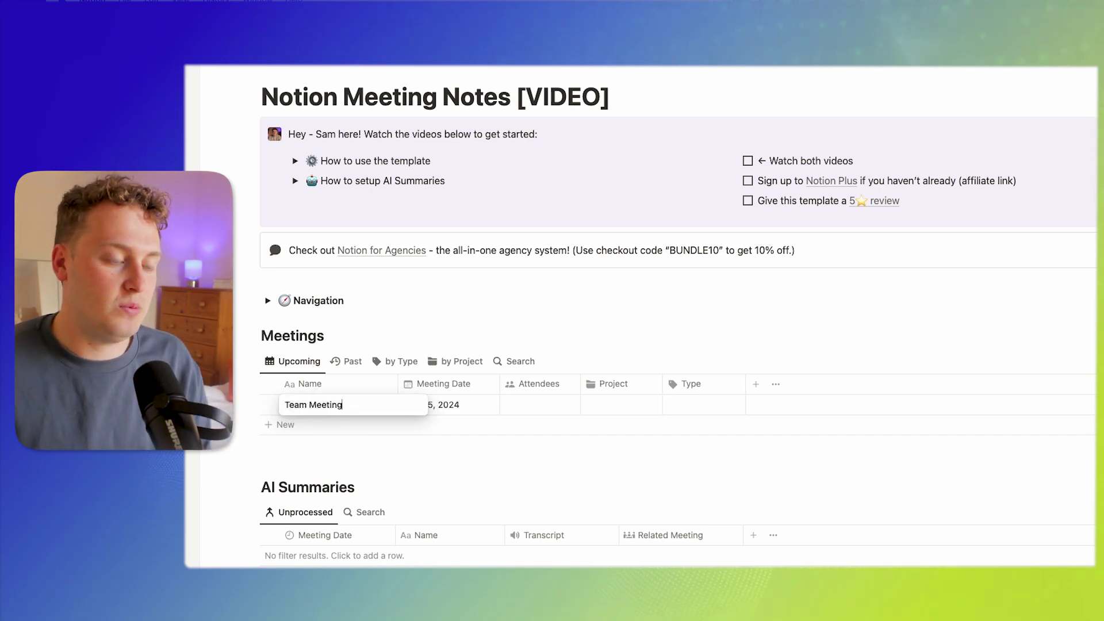
key(Return)
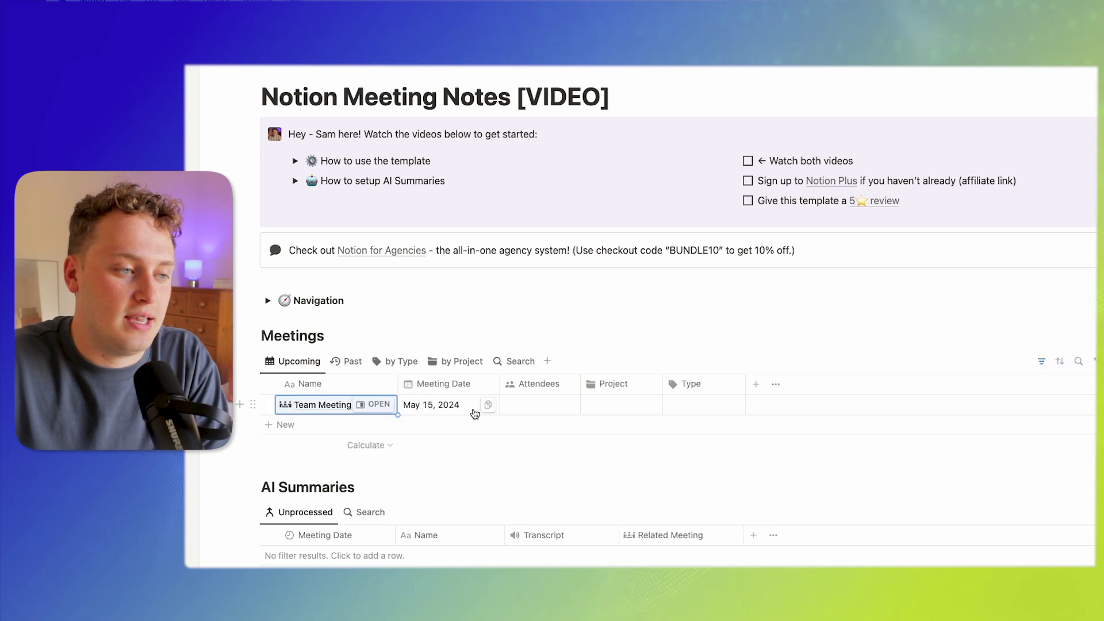
click(441, 410)
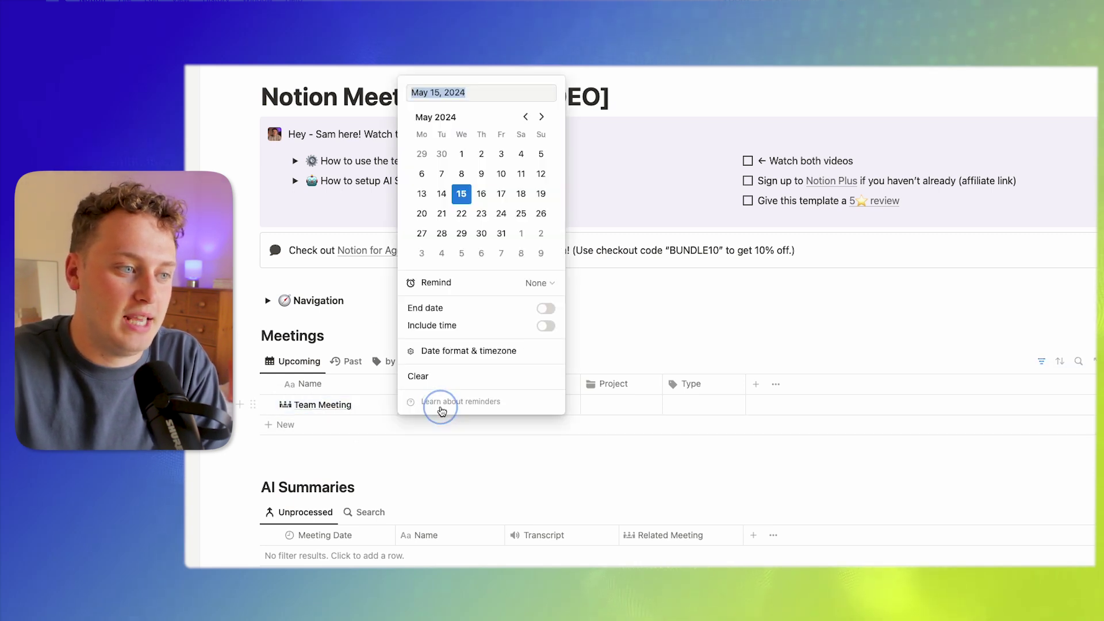
click(482, 194)
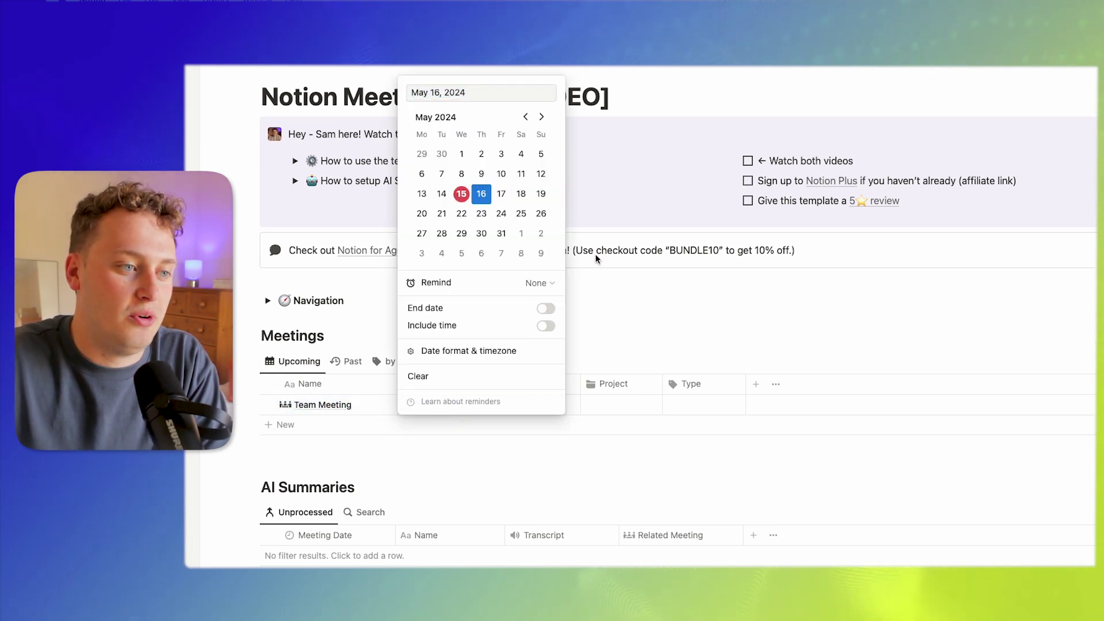
click(638, 305)
Step: Add two team members as attendees of Team Meeting
click(539, 402)
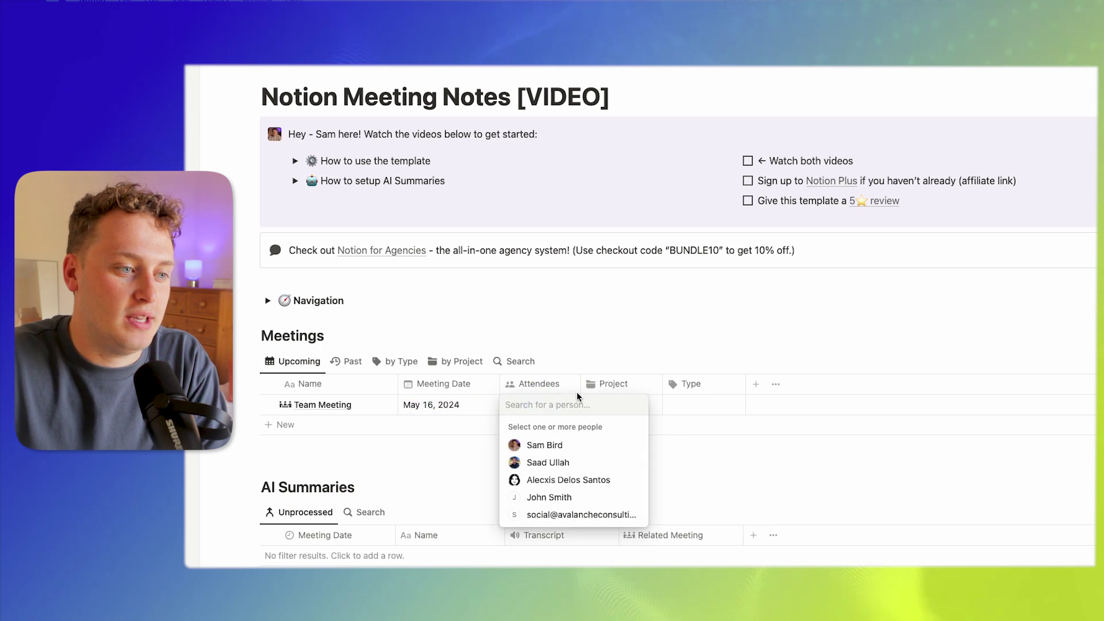
click(580, 448)
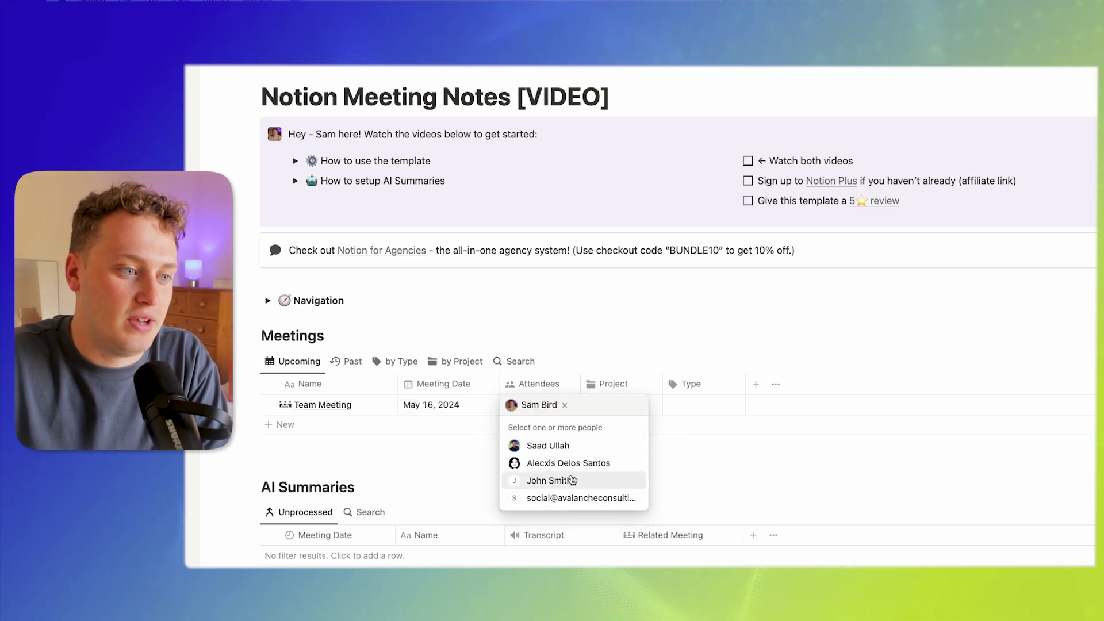
click(572, 480)
click(575, 357)
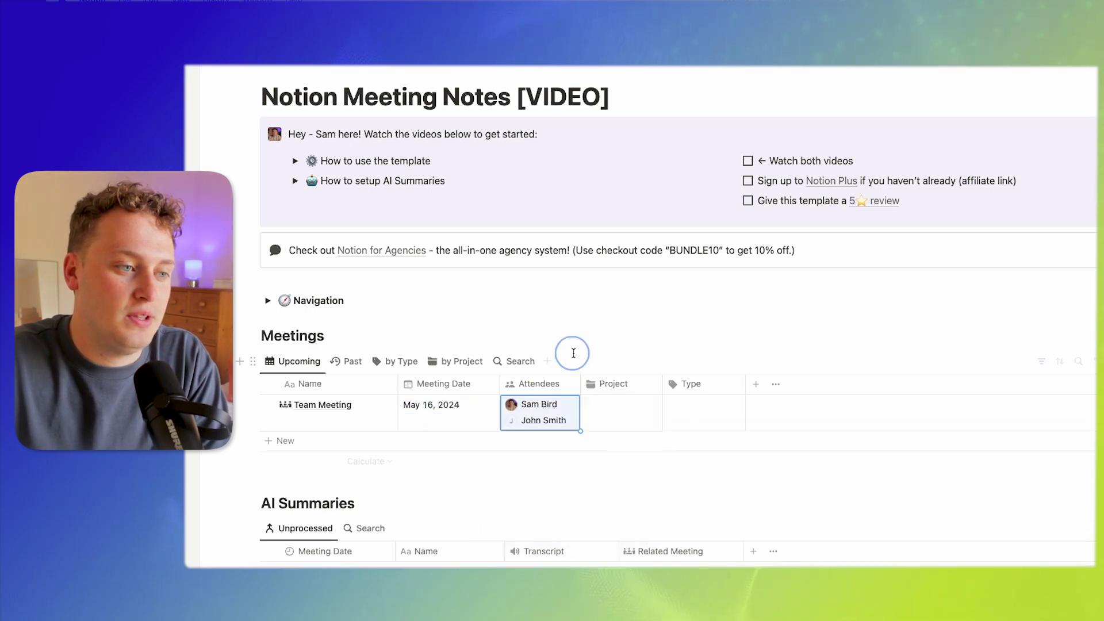
Step: Create and link a new 'Financial Project' as the meeting's project, then open the page
click(616, 411)
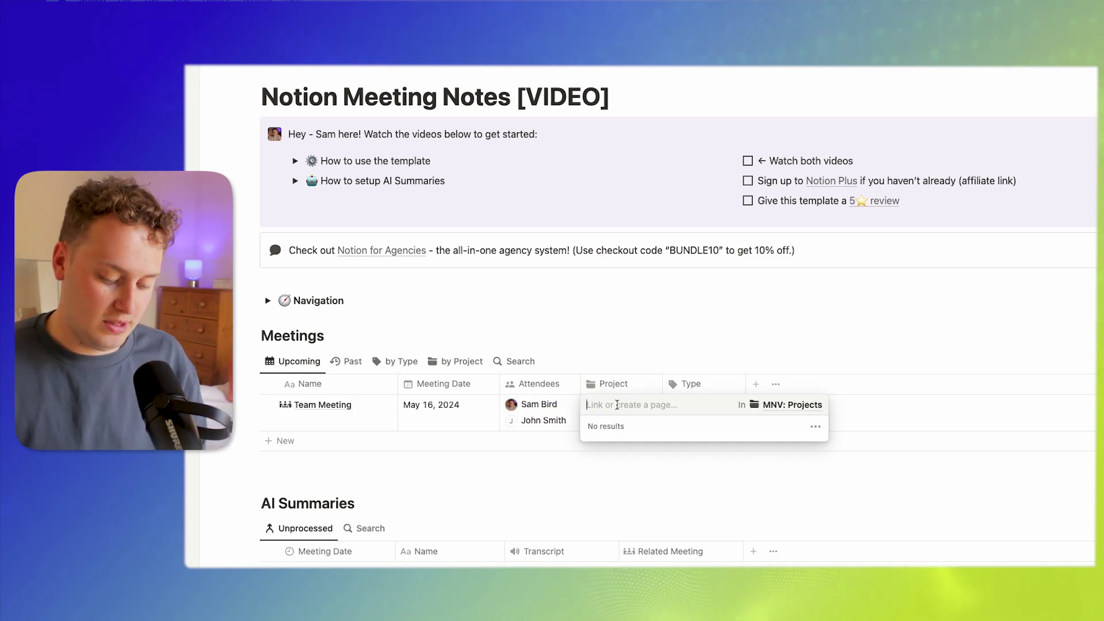
text(Finana)
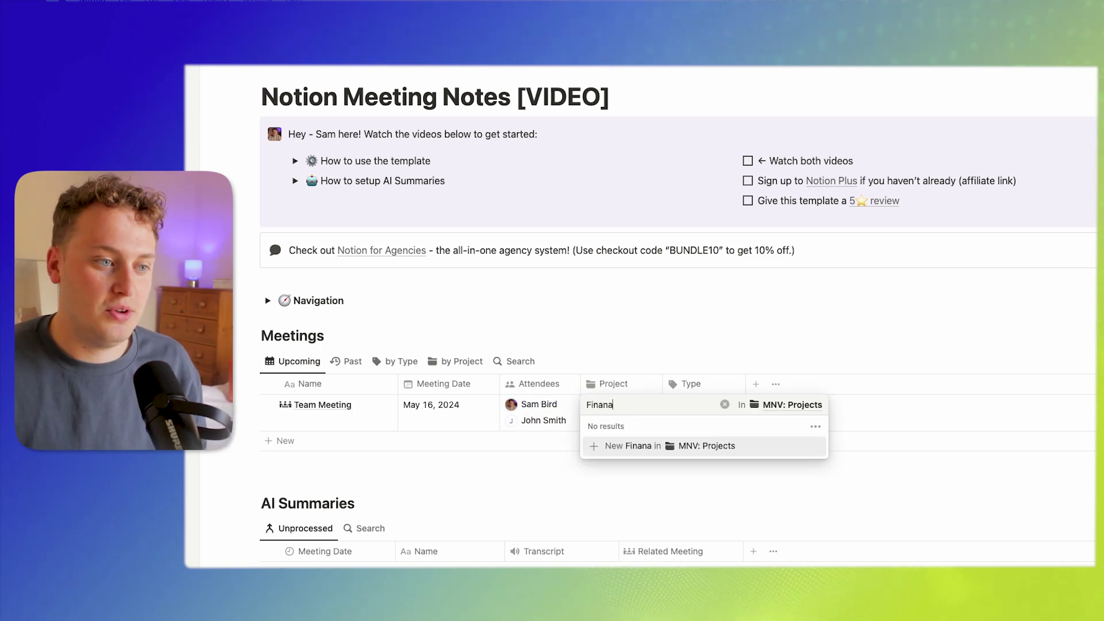
key(BackSpace)
text(cial Project)
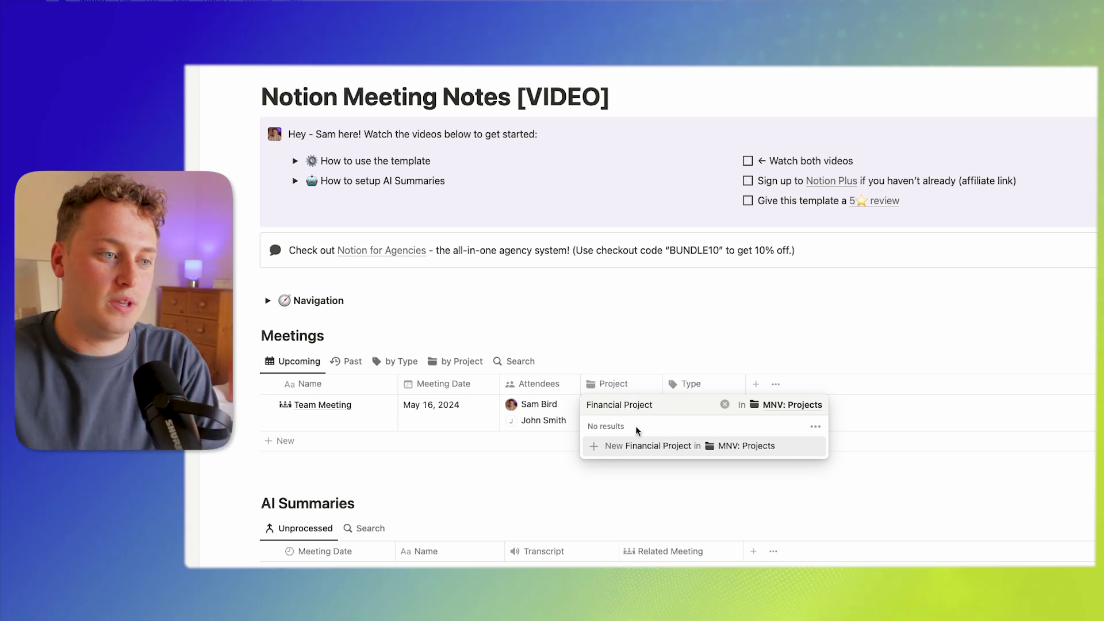
click(617, 456)
key(Escape)
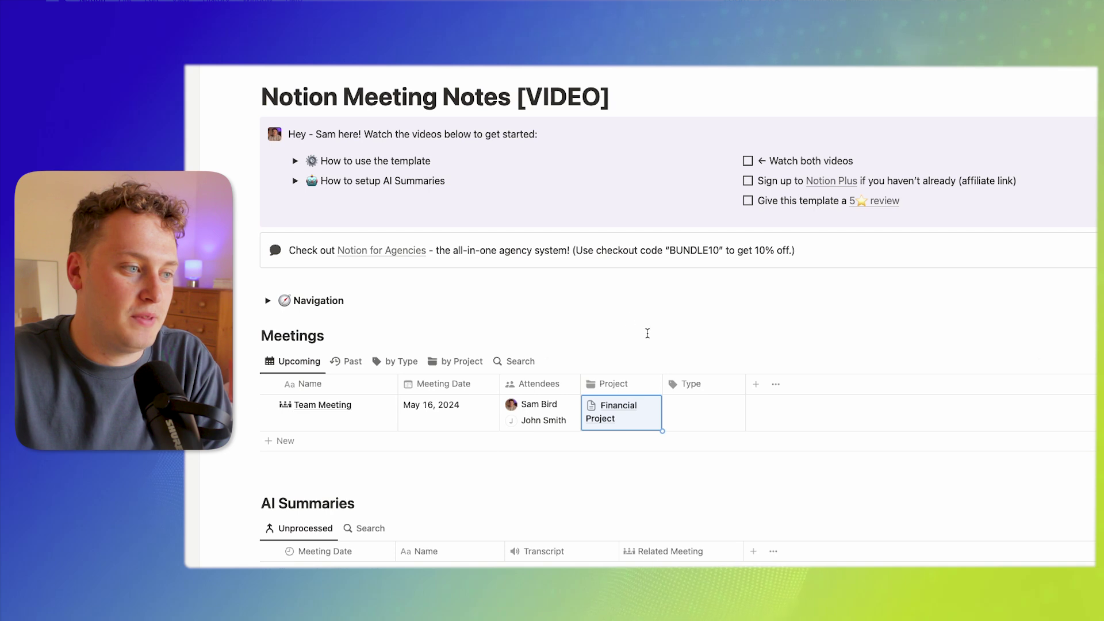
click(373, 406)
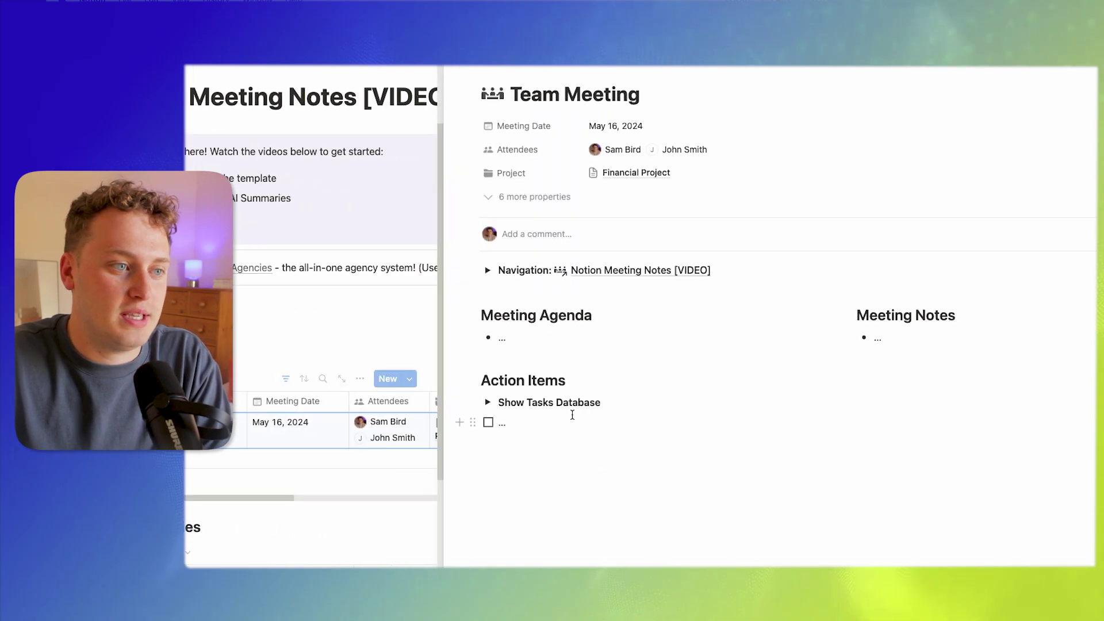
Step: Write the Meeting Agenda bullets Point 1 to Point 3
click(511, 337)
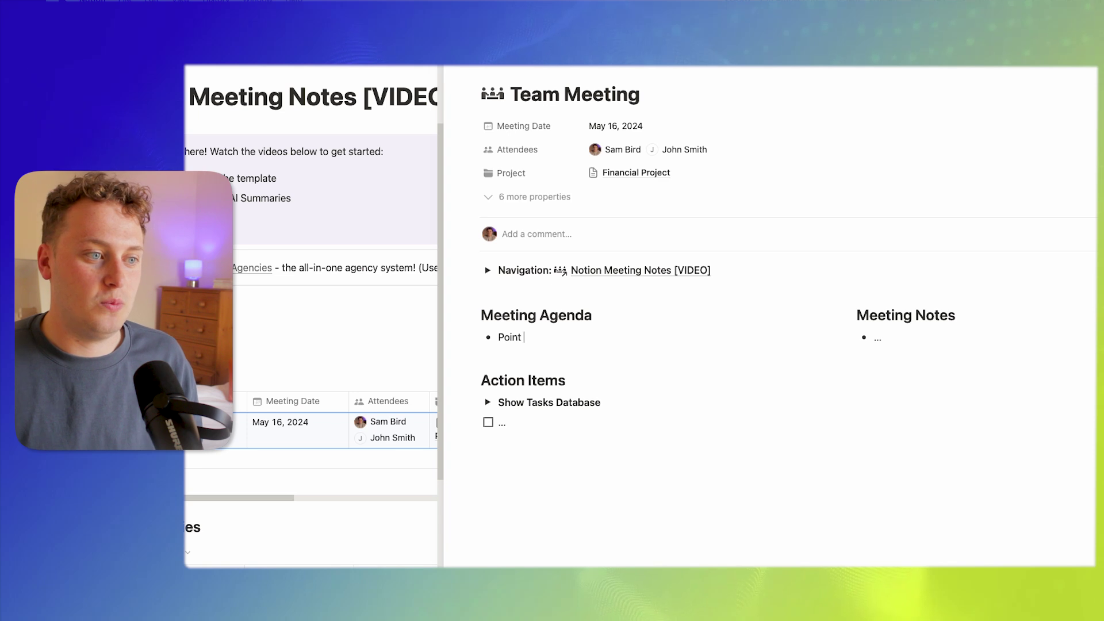
text(Point 1)
key(Return)
text(Point 2)
key(Return)
text(Point 2)
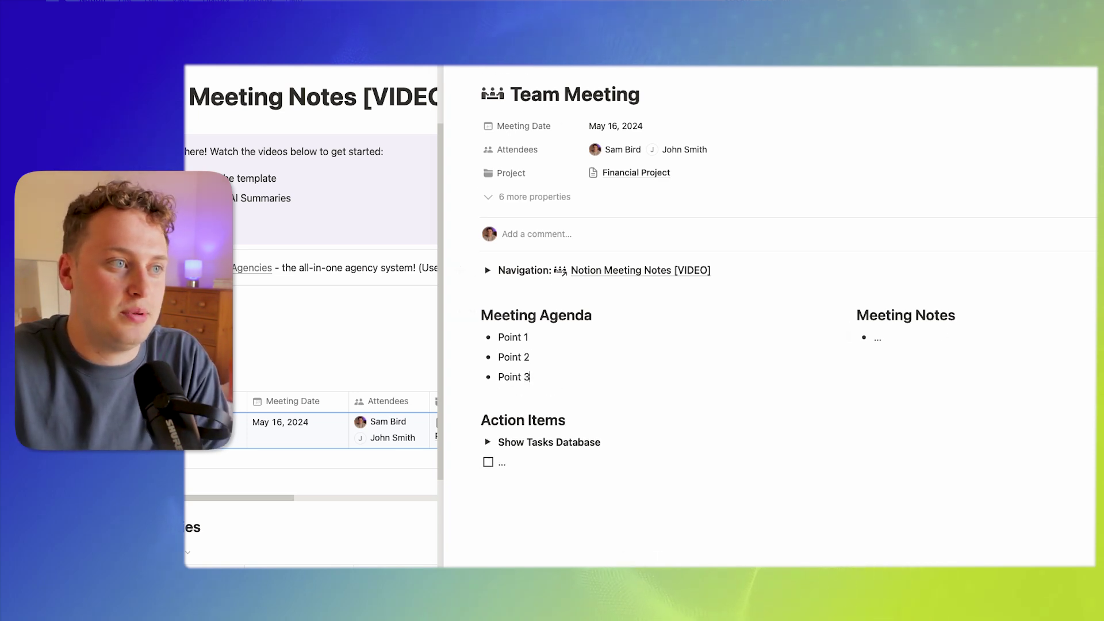
Step: Replace the Meeting Notes placeholder with bullets Point 1 to Point 3 on the full page
key(super+Return)
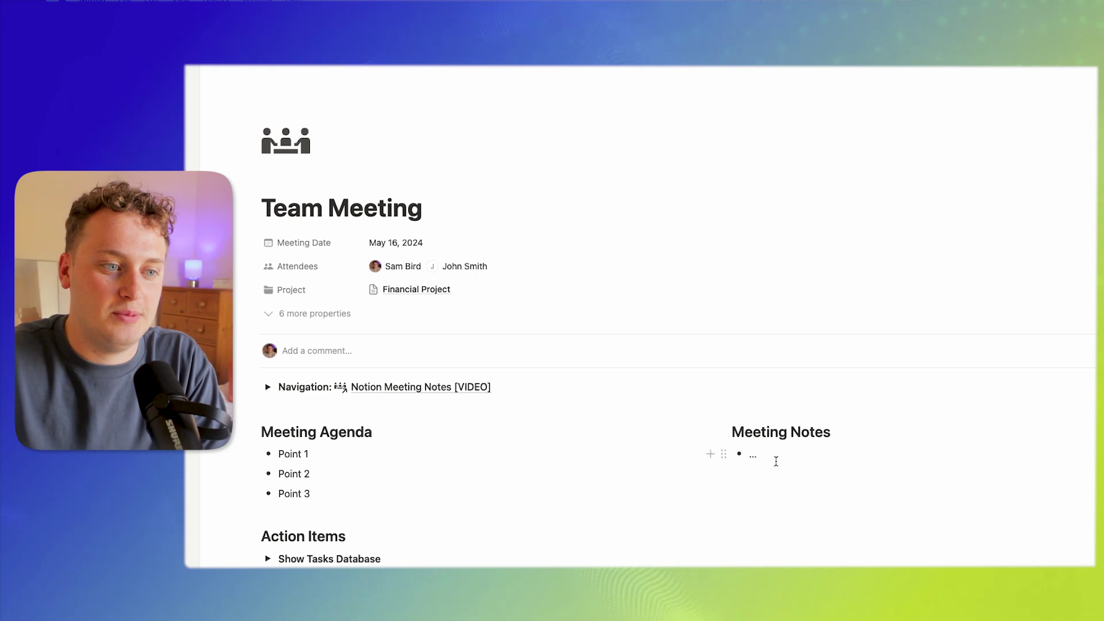
click(771, 455)
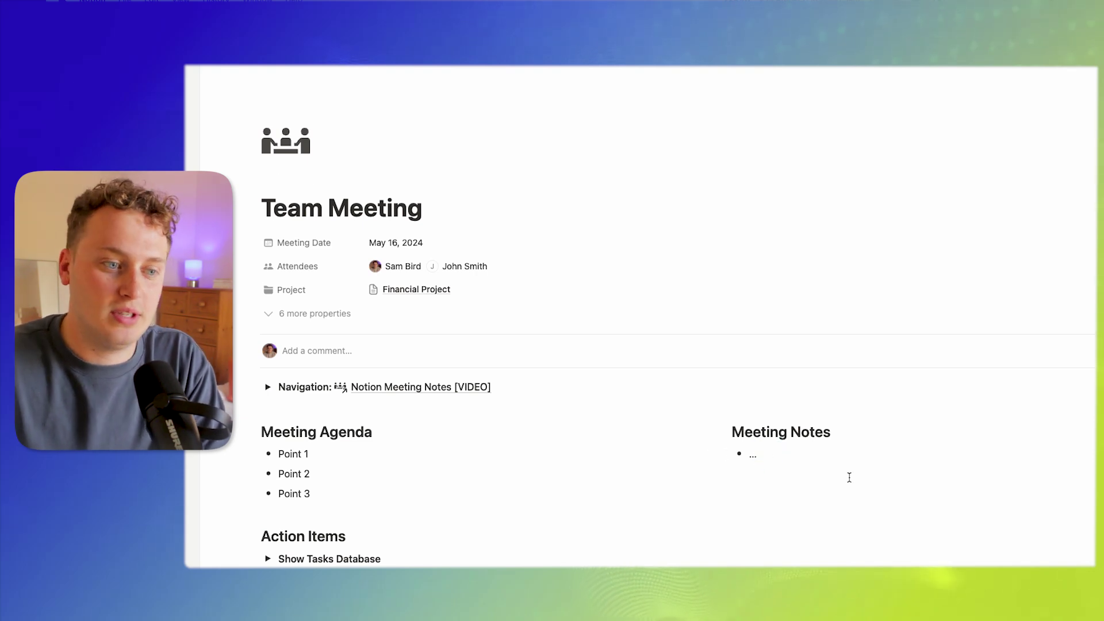
key(BackSpace)
key(BackSpace)
key(BackSpace)
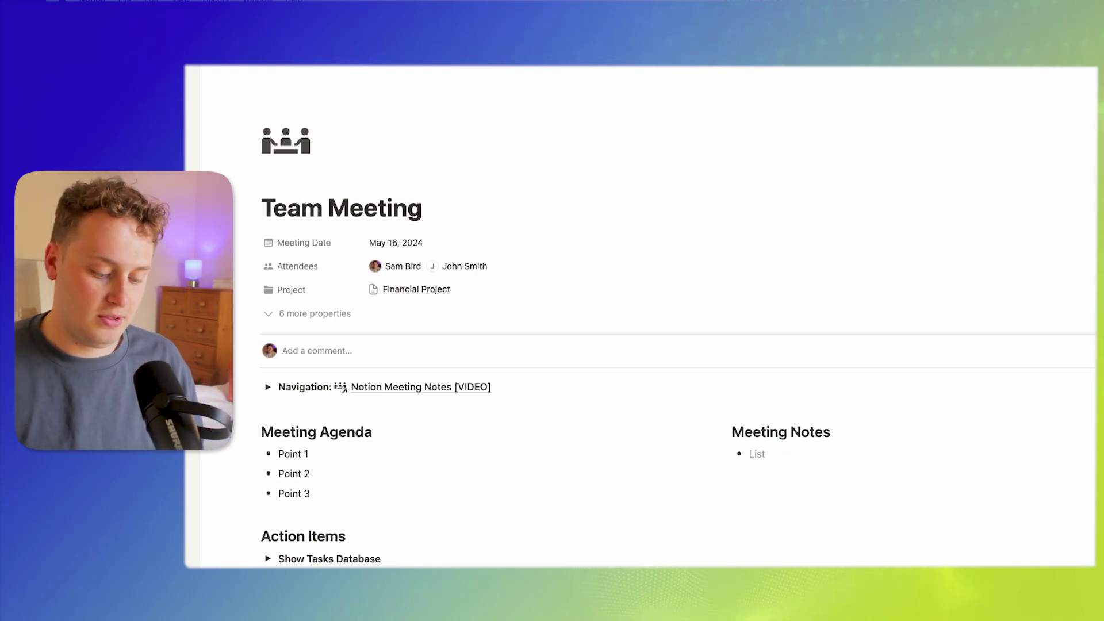
text(Point 2)
key(Return)
text(Point 2)
key(Return)
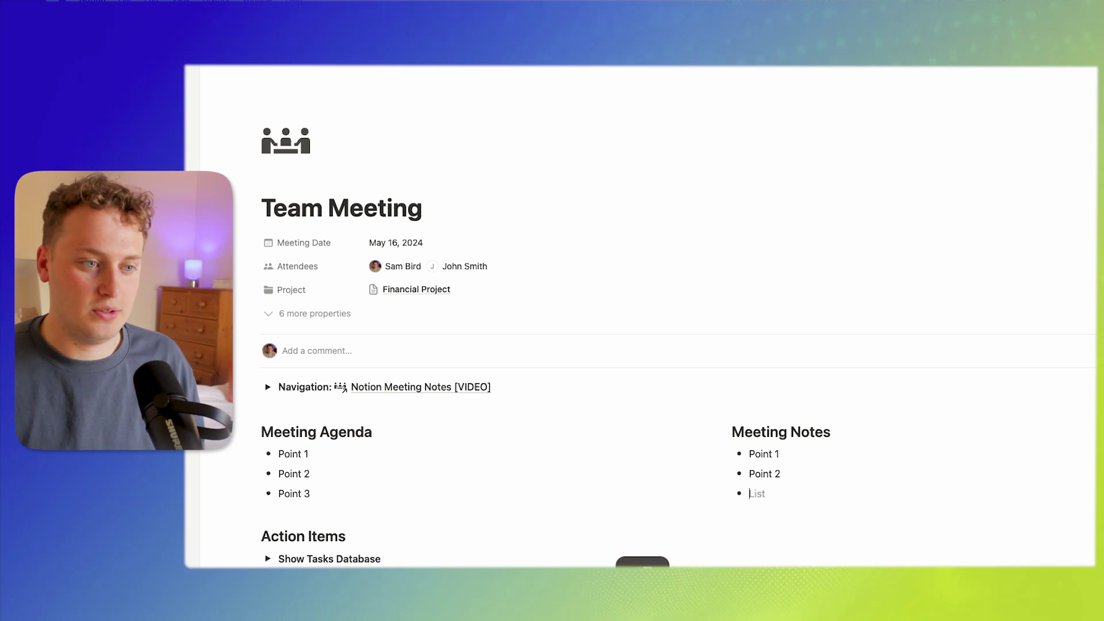
text(Point 3)
Step: Add to-dos Task 1, Task 2 and Task 3 under Action Items, fixing the Task 2 typo
scroll(508, 506, down, 3)
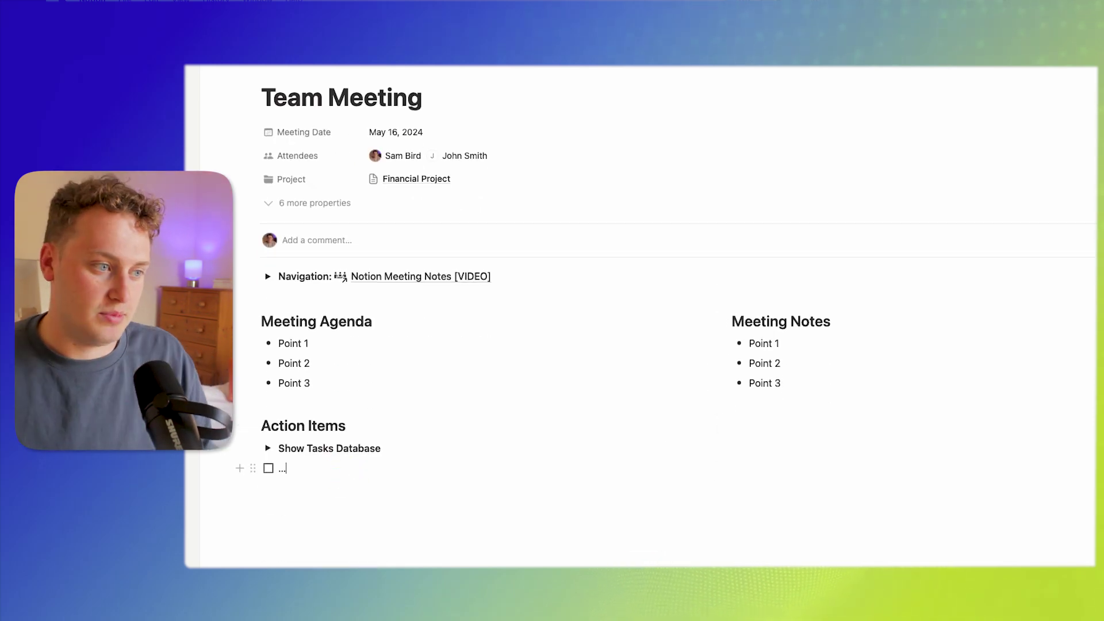
text(1)
key(Return)
text(Tas 2)
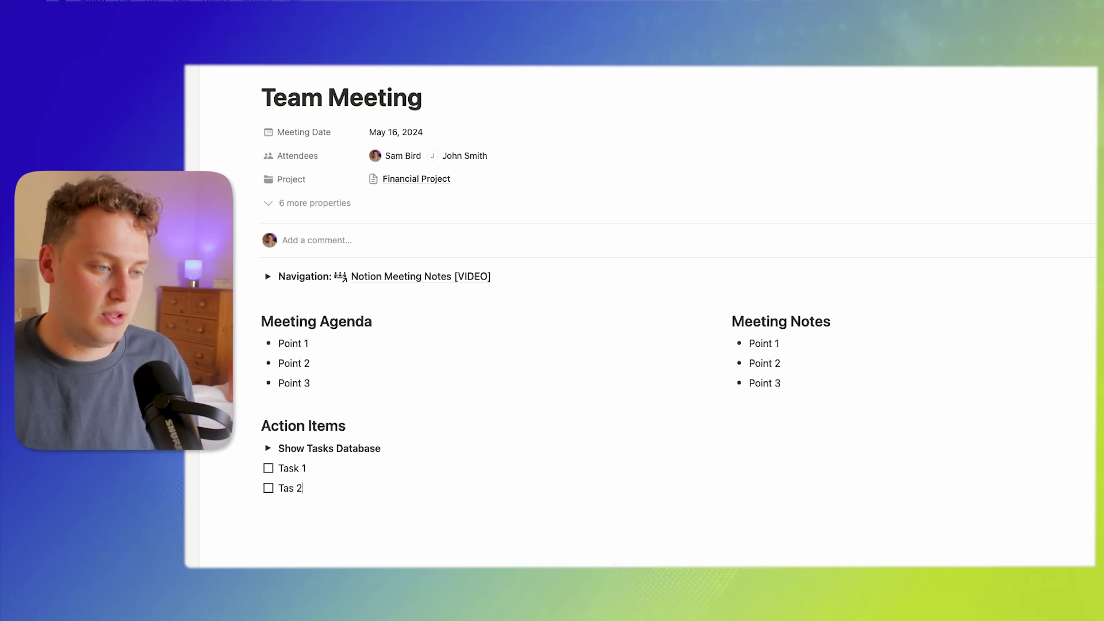
key(Return)
text(Task 3)
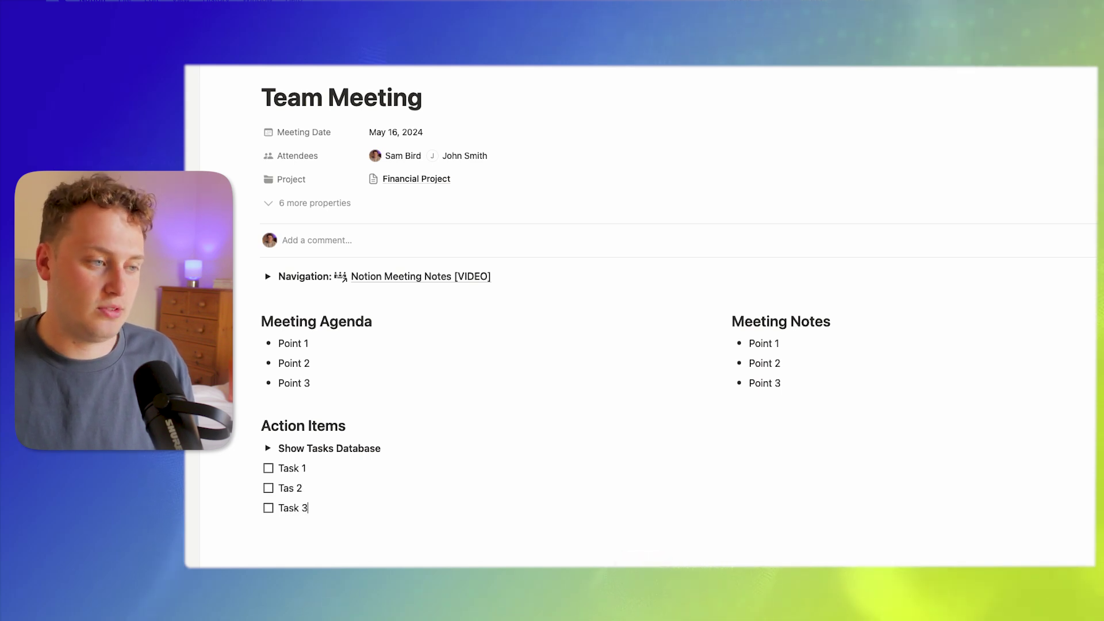
click(295, 488)
text(k)
click(268, 448)
Step: Drag the three task to-dos into the Action Items tasks database, keeping its sorting
scroll(530, 343, down, 4)
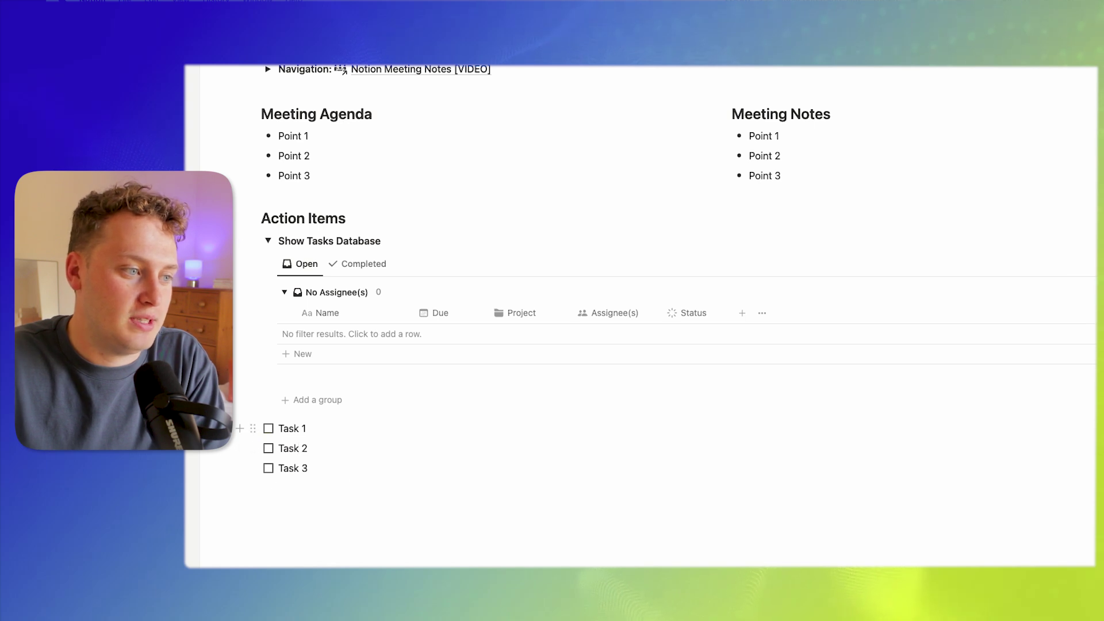
drag(227, 422, 293, 465)
drag(251, 430, 345, 332)
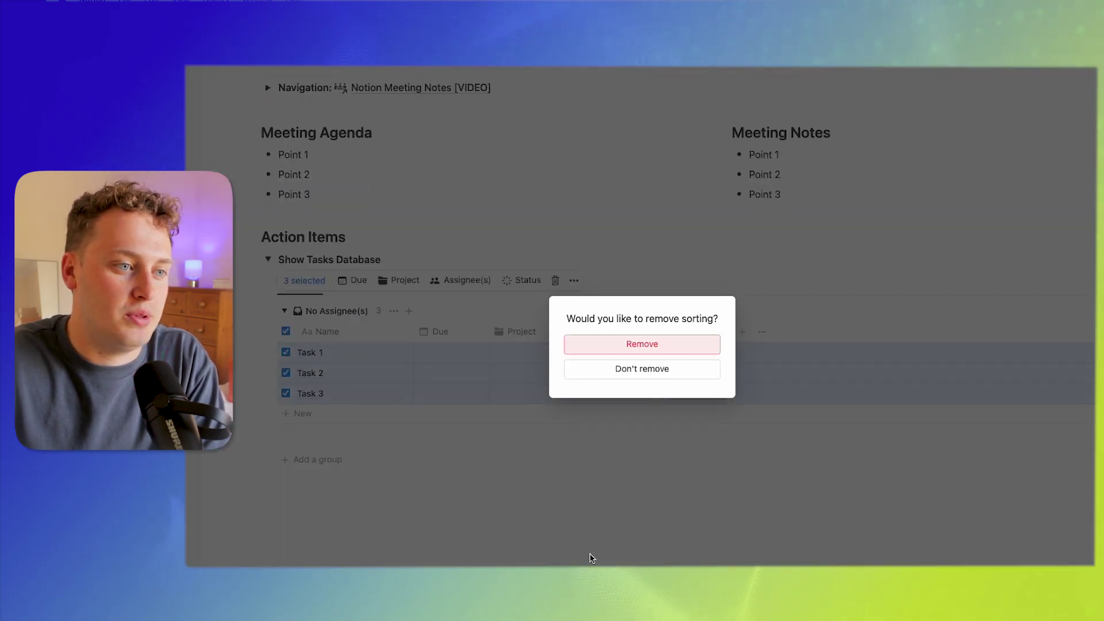
click(649, 370)
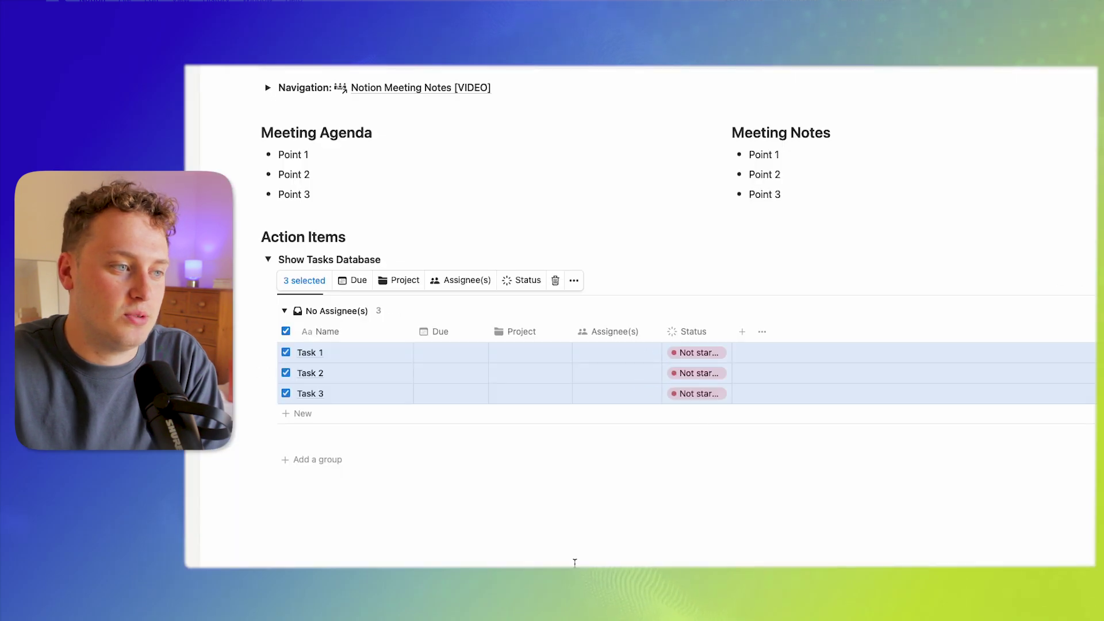
click(513, 549)
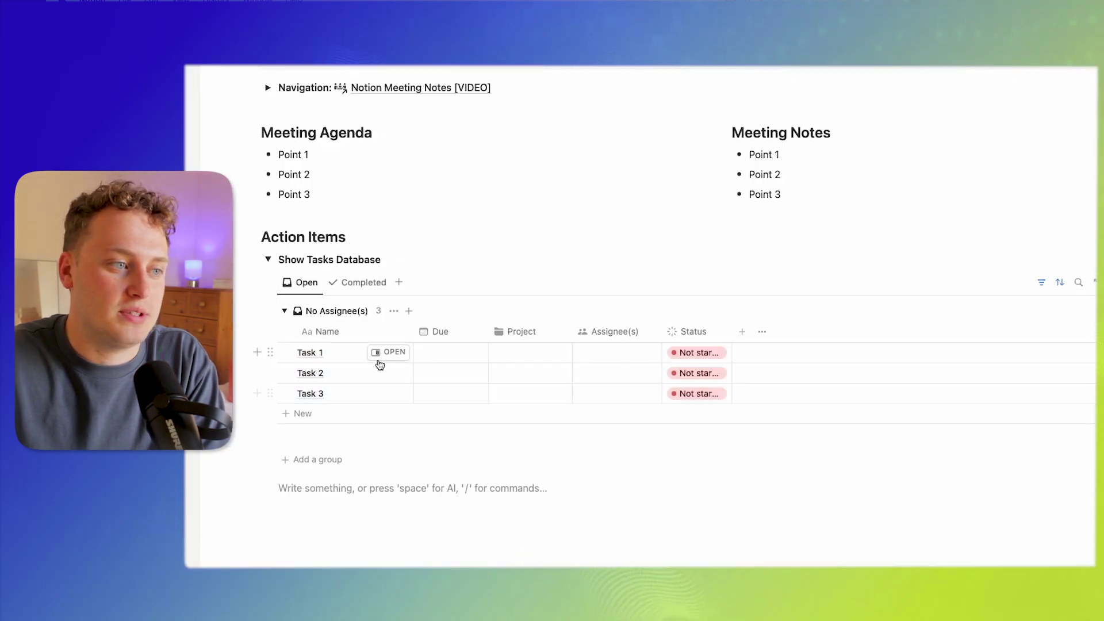
Step: Give Task 1 a May 16, 2024 due date, an assignee and the Financial Project
click(443, 352)
click(476, 433)
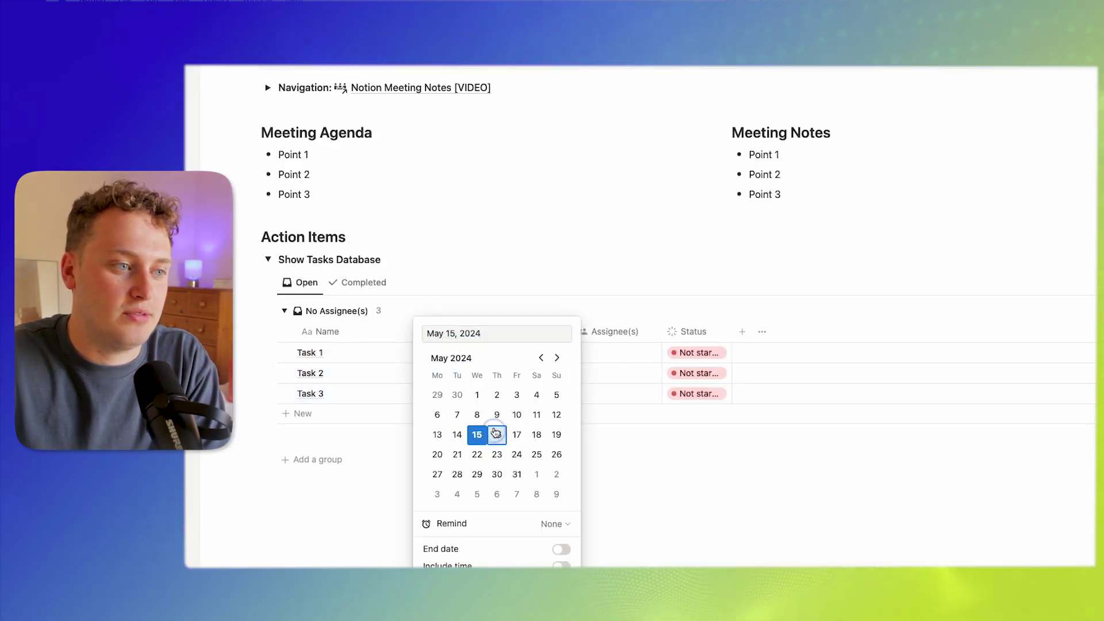
click(503, 299)
click(619, 357)
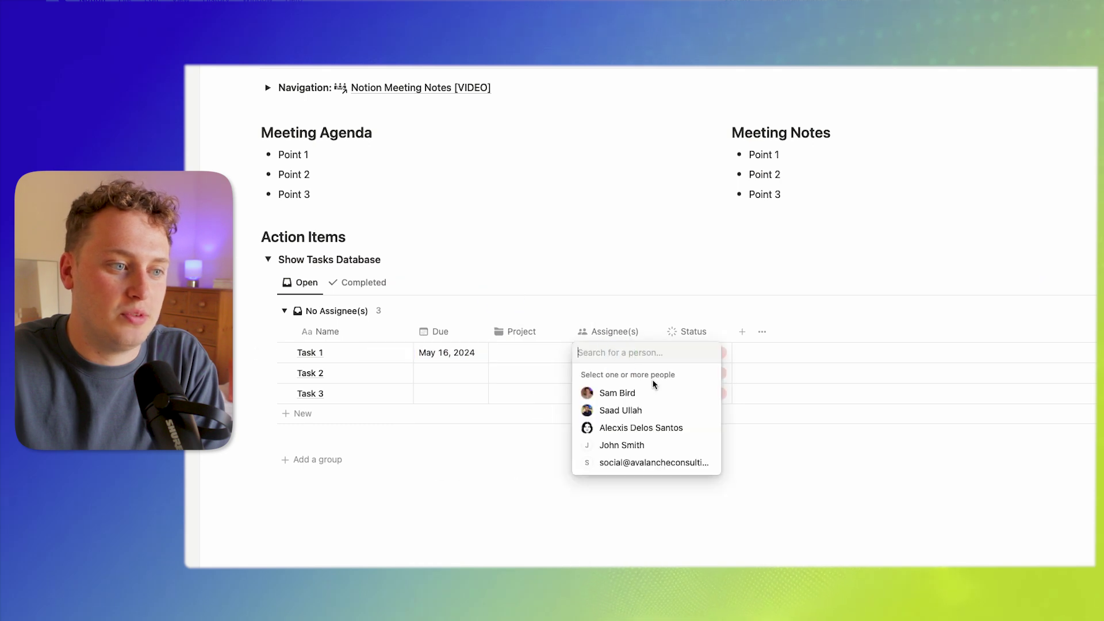
click(598, 389)
click(528, 350)
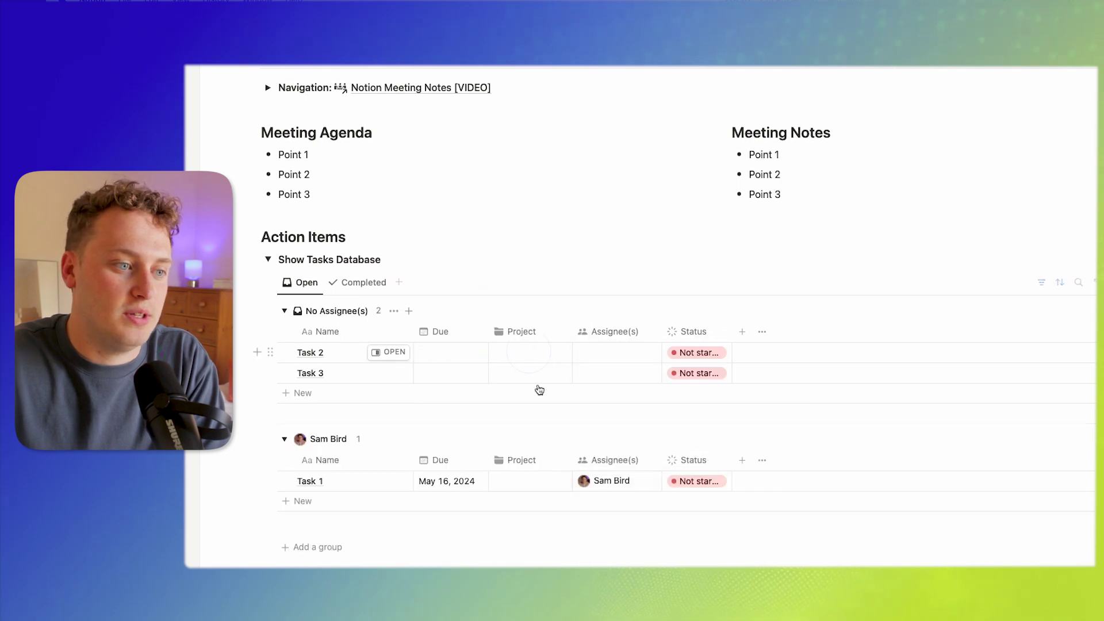
click(524, 481)
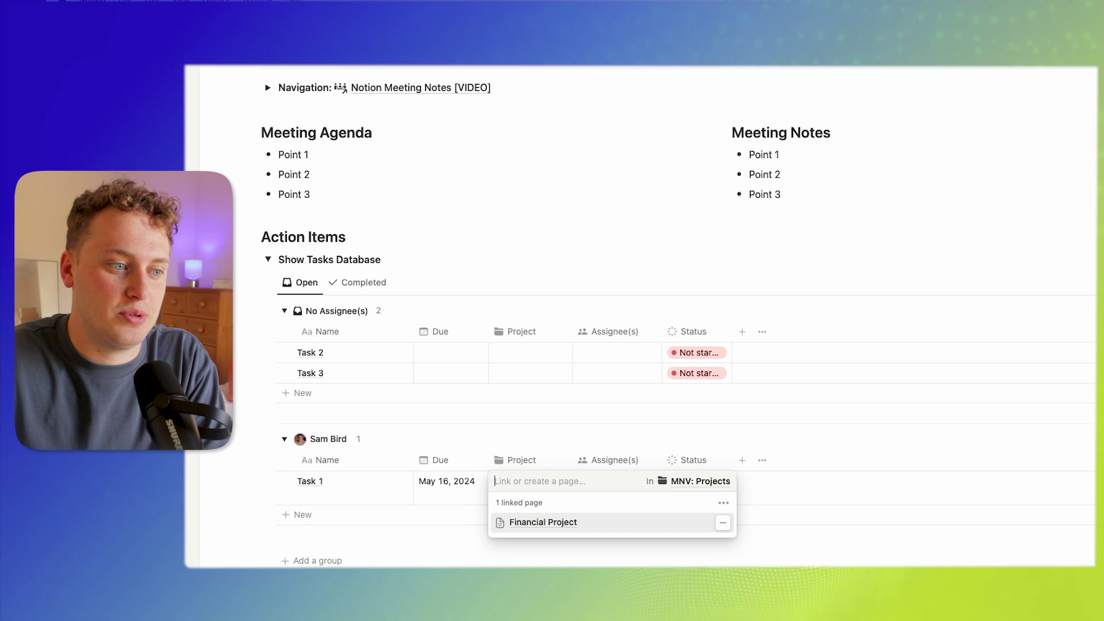
click(729, 524)
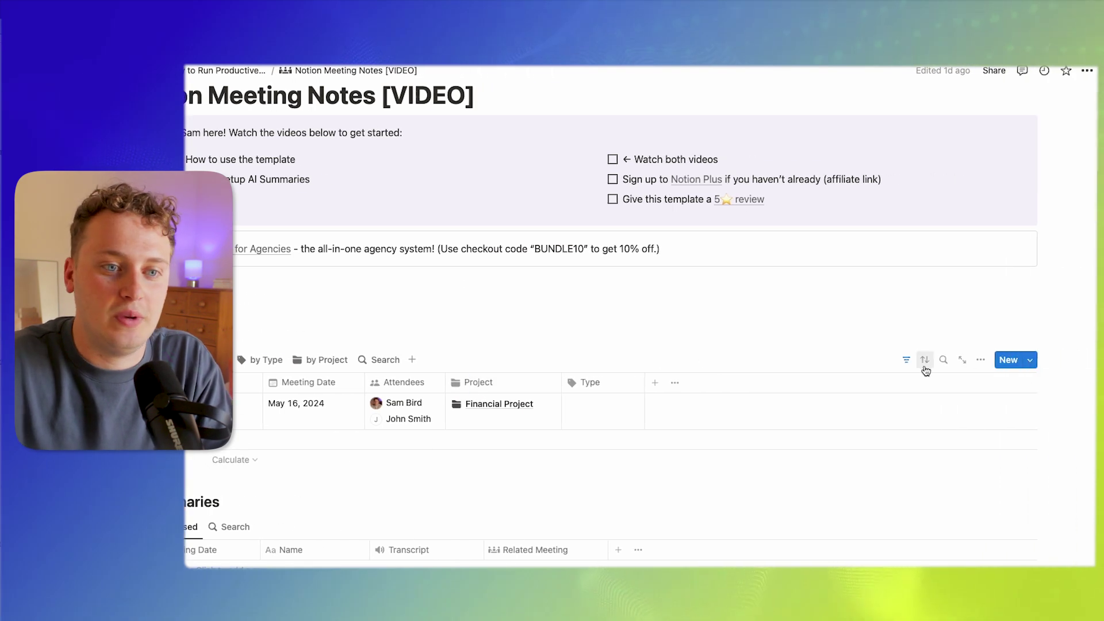
Step: Show the Meetings database's template list from the New button's arrow
click(1030, 360)
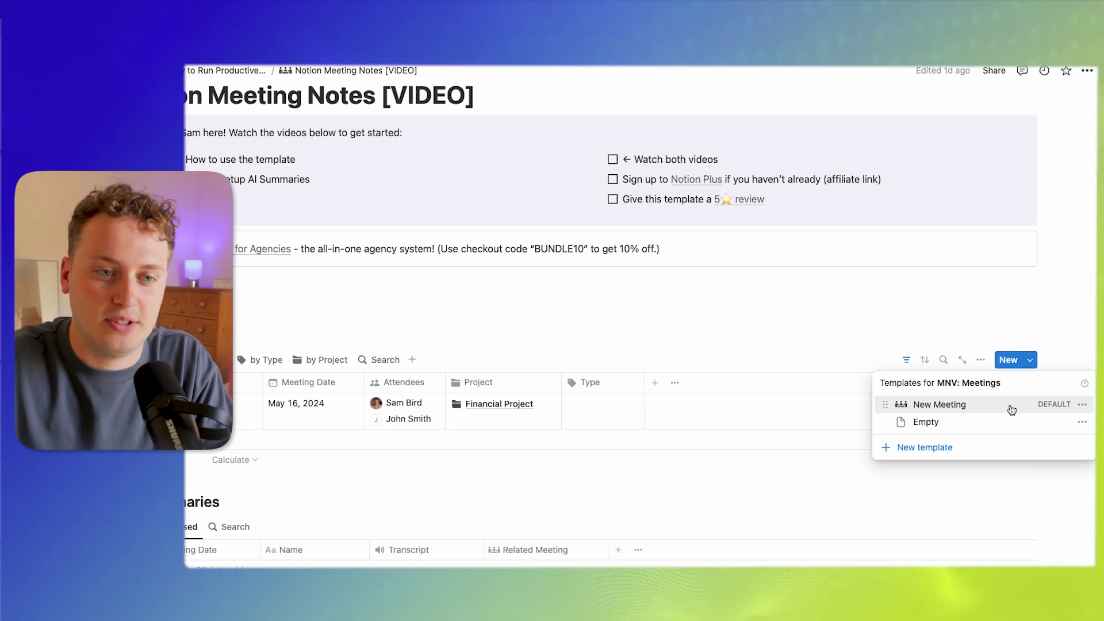
Step: Duplicate the New Meeting template and select the copy's title text
click(1087, 406)
click(996, 424)
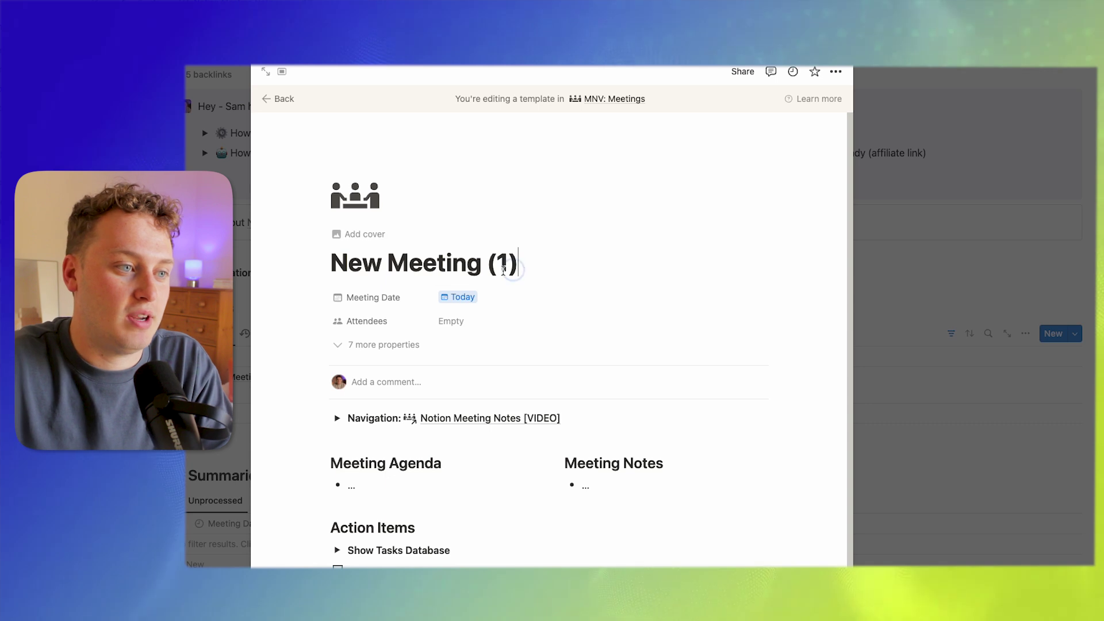
drag(519, 266, 331, 270)
Step: Rename the copied template 'Team Meeting' and add two attendees
text(Team Meeting)
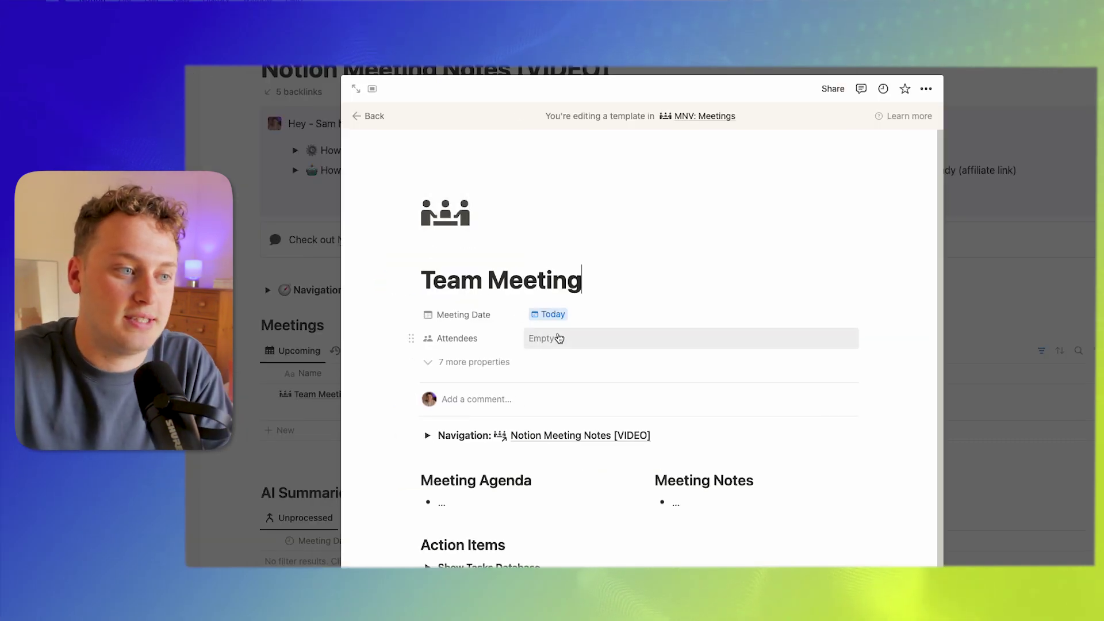
click(557, 337)
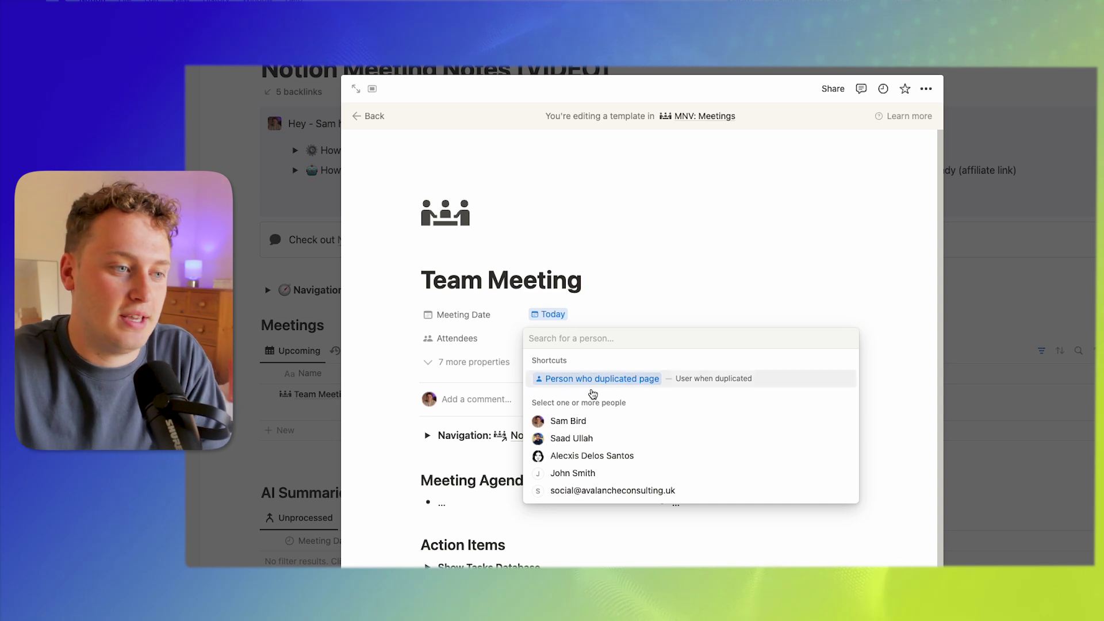
click(592, 422)
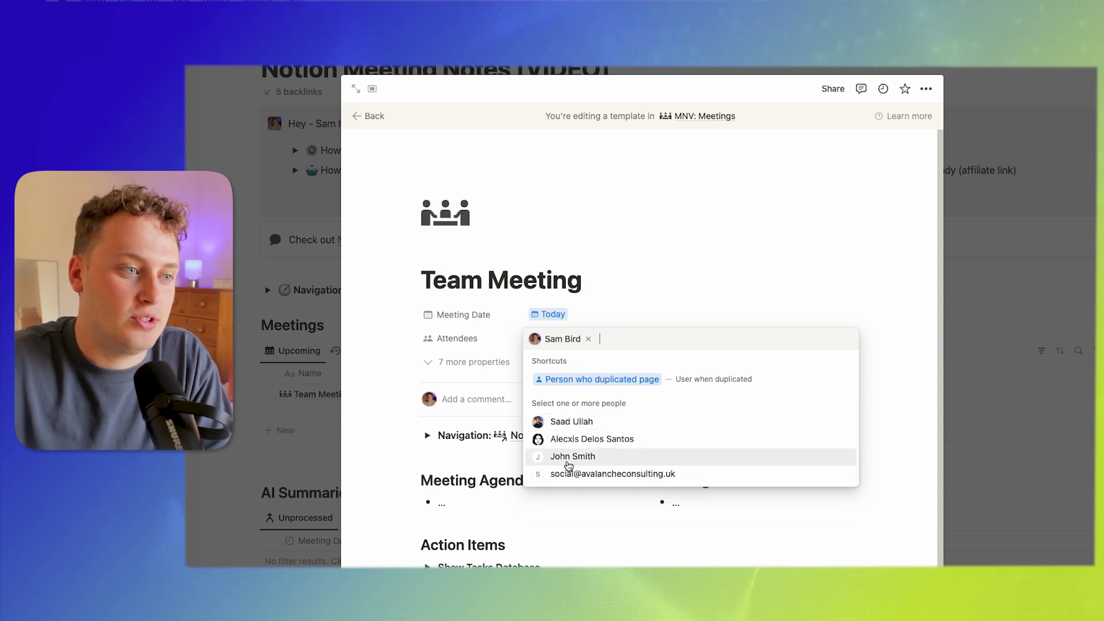
click(573, 457)
click(486, 362)
Step: Set the template's Type to Team Meeting and hide the empty properties
click(485, 363)
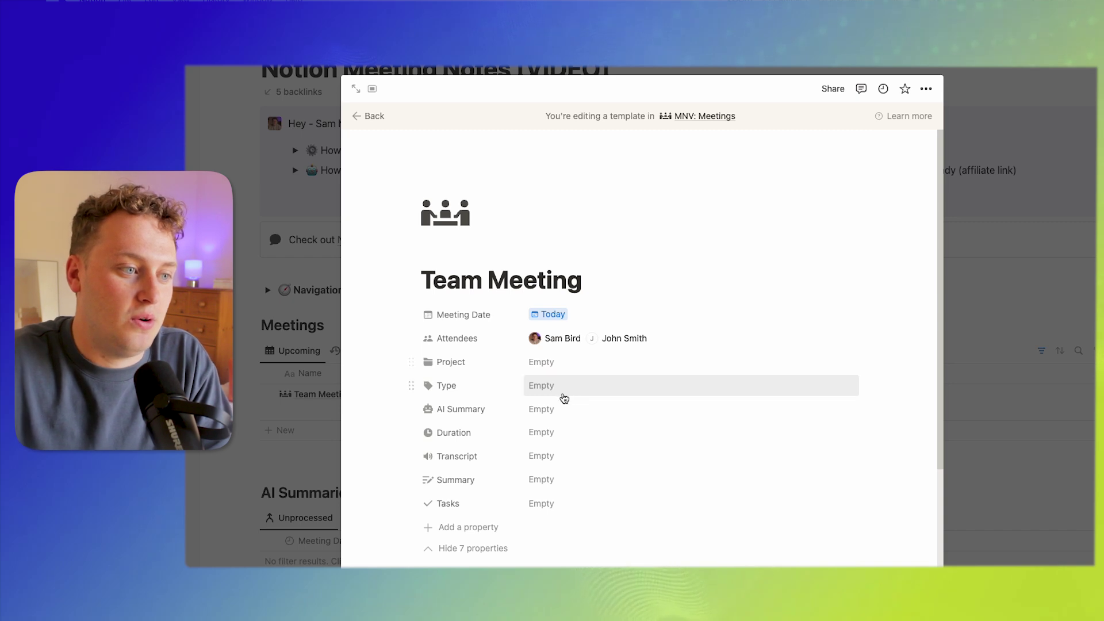
click(561, 394)
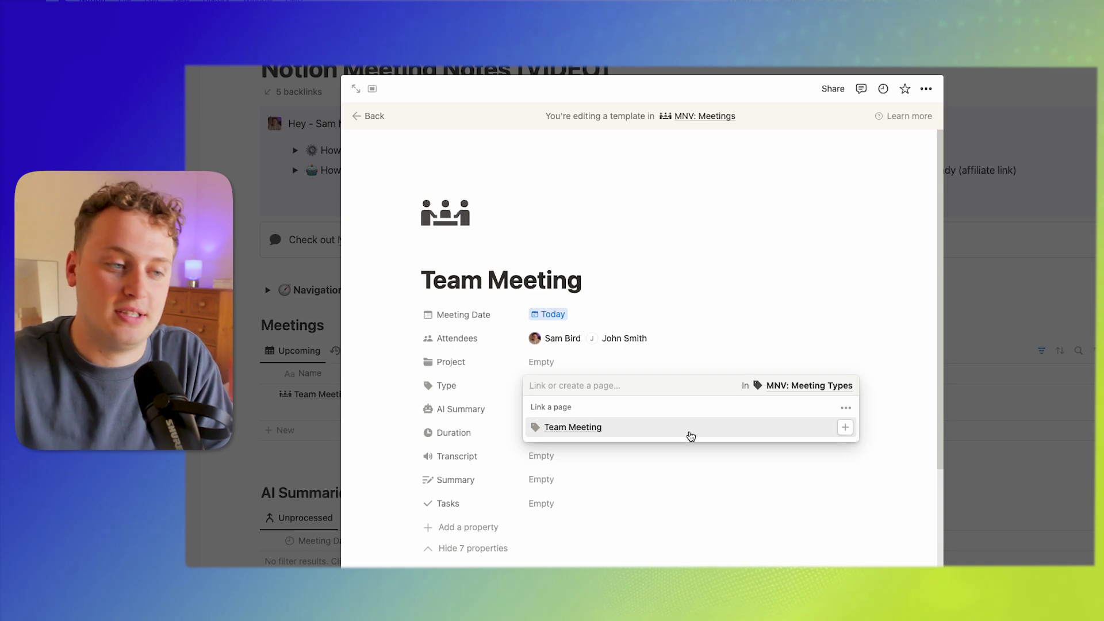
click(845, 426)
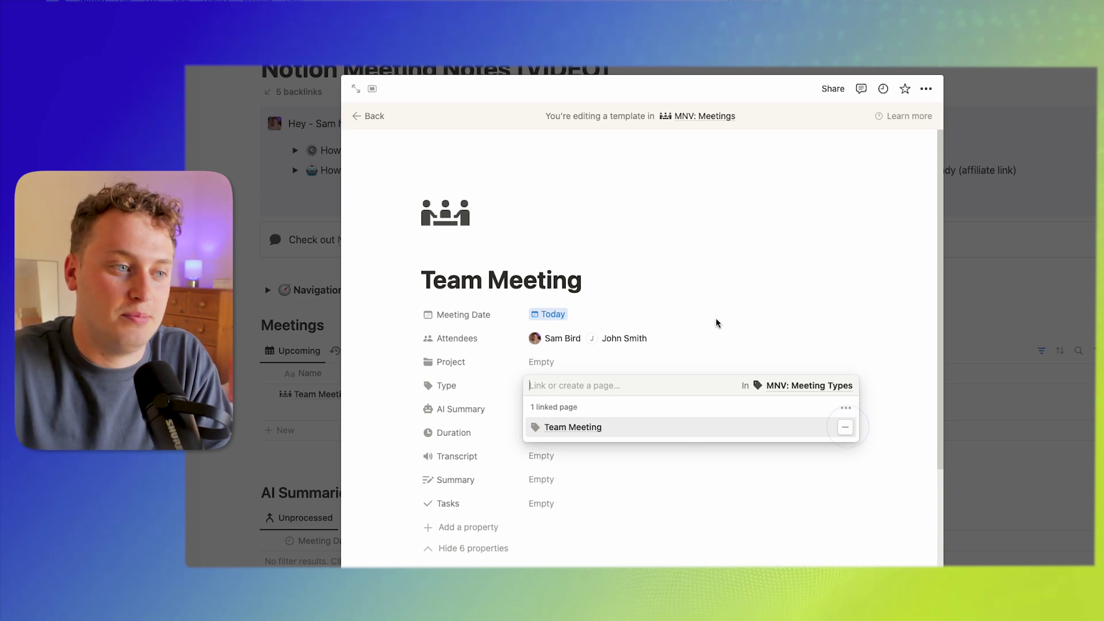
click(690, 343)
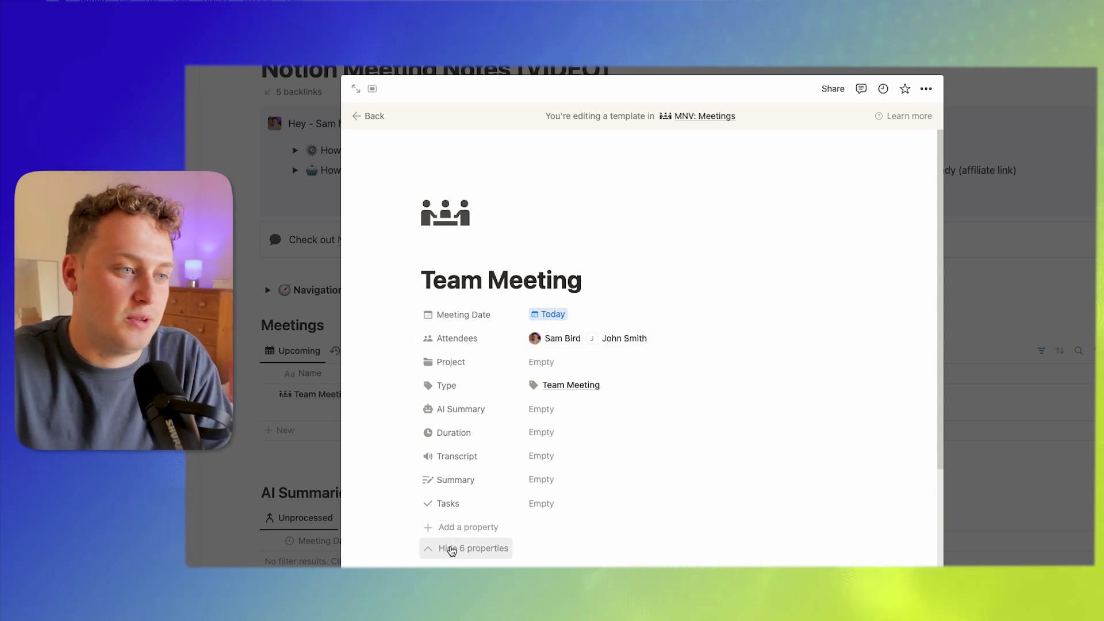
click(454, 548)
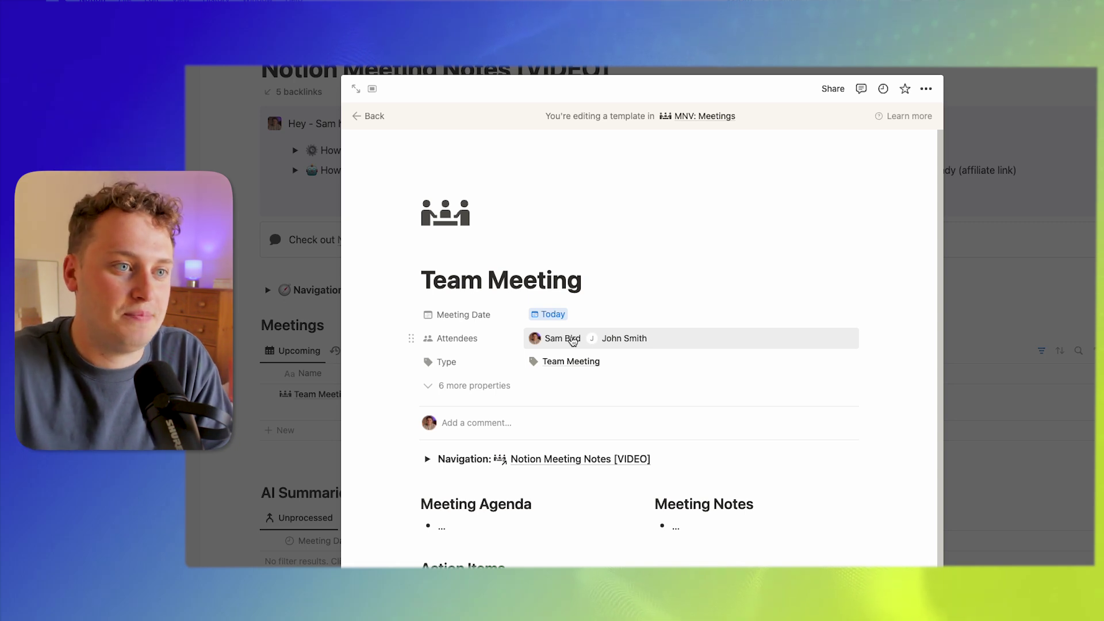
Step: Fill the Meeting Agenda with bullets Issues, Opportunities and Wins, then close the template
scroll(652, 360, down, 1)
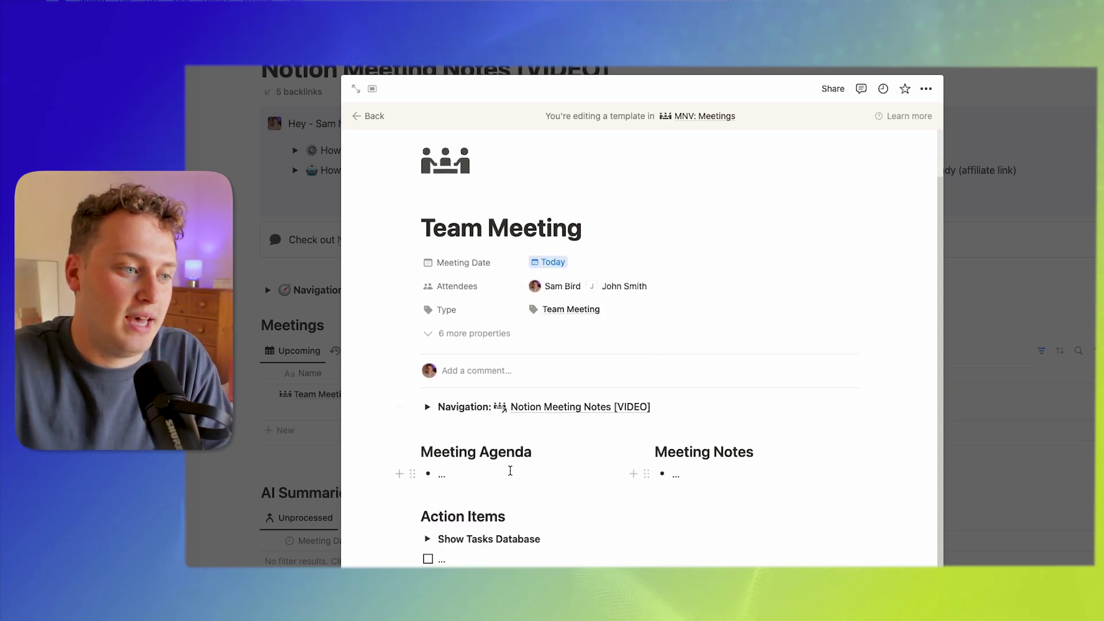
click(459, 476)
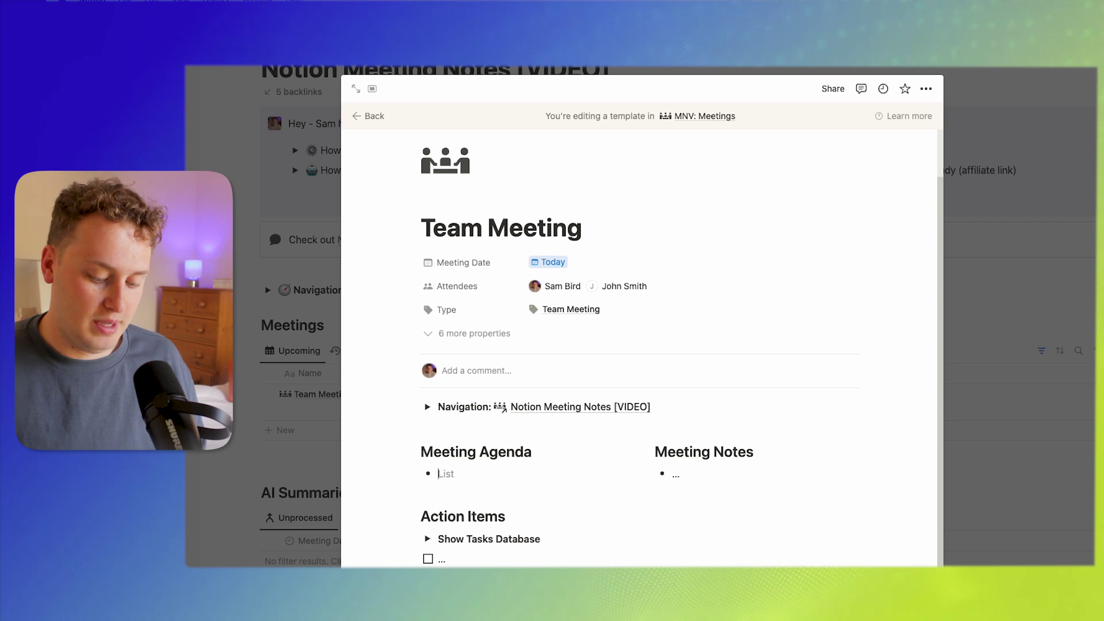
key(Return)
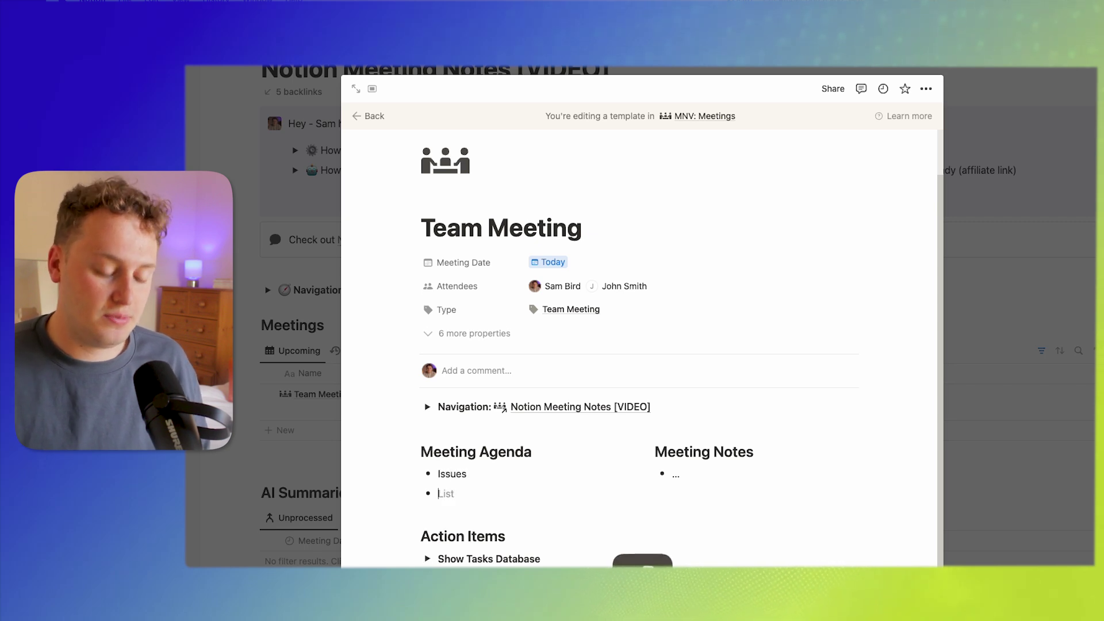
text(Oppro)
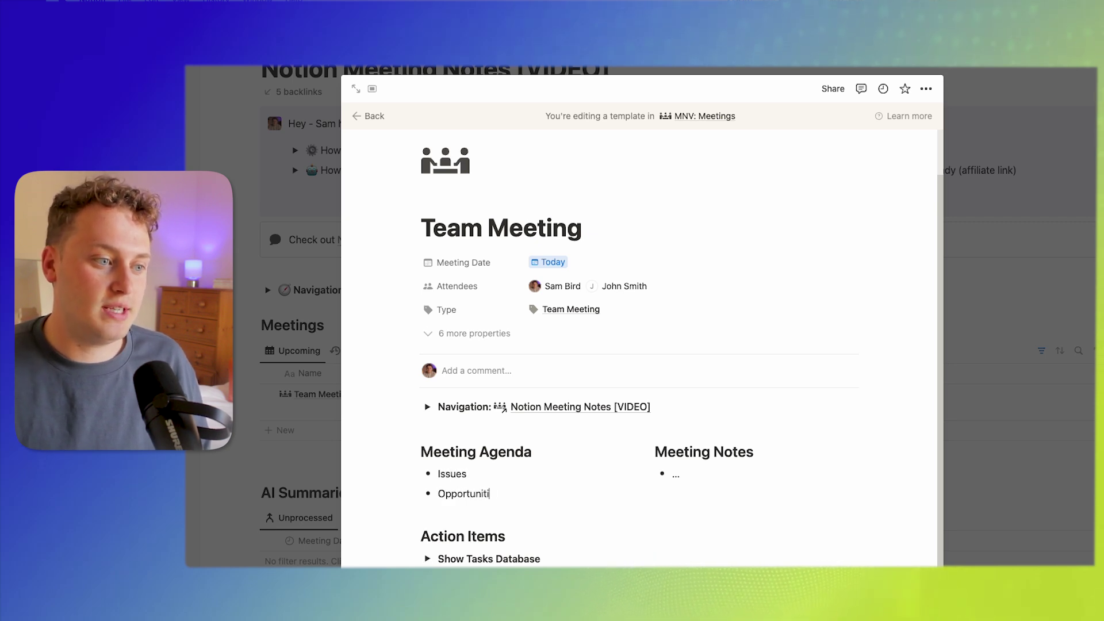
key(Return)
text(Wins)
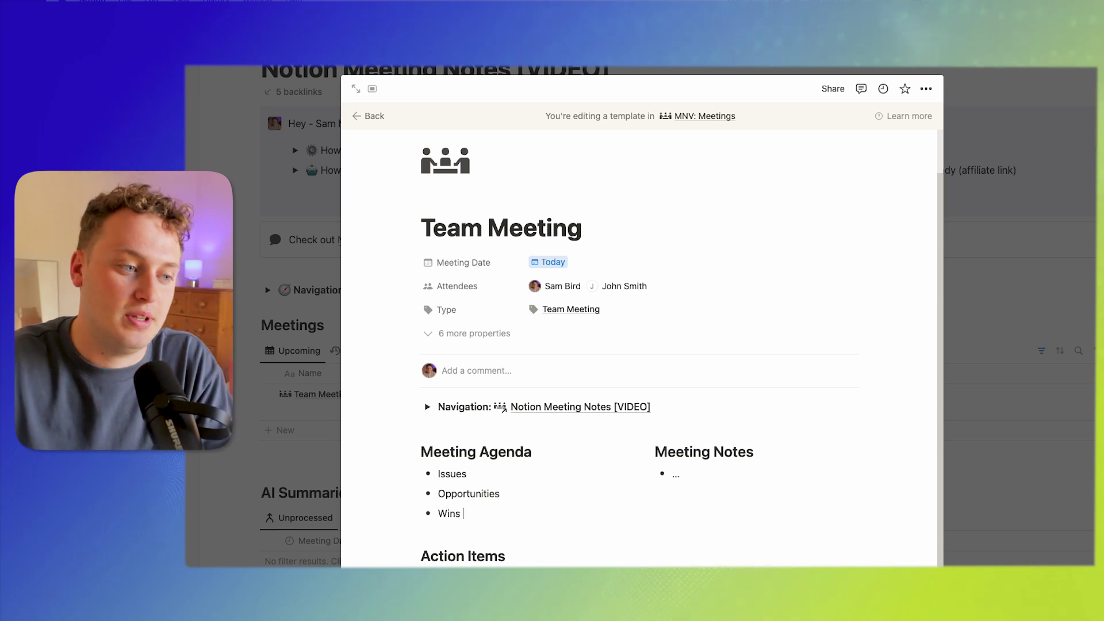
scroll(552, 483, down, 2)
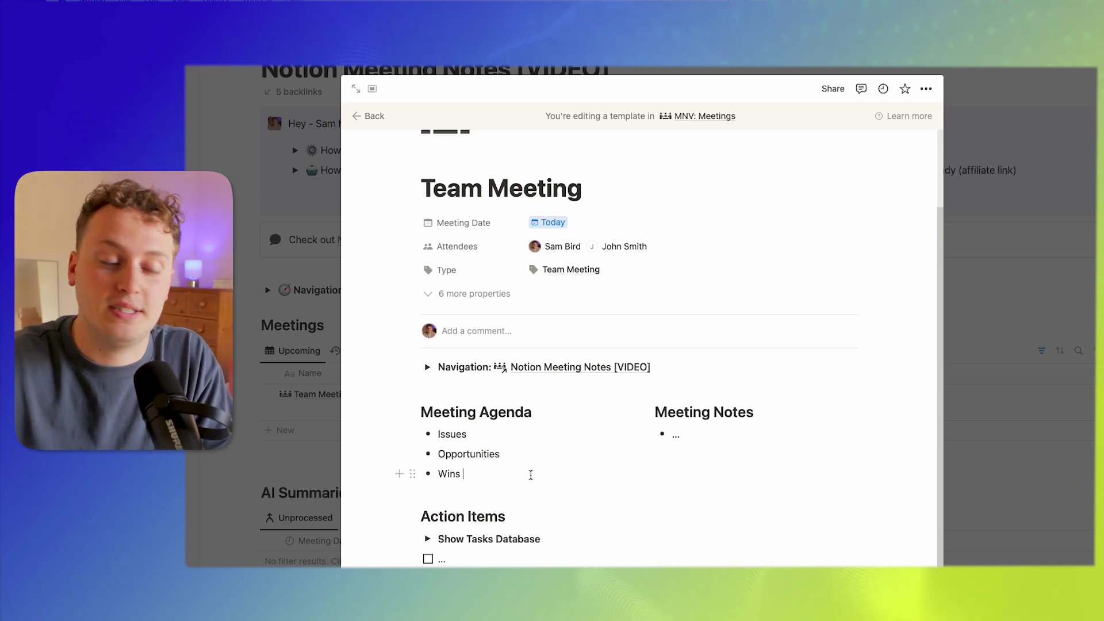
click(1005, 305)
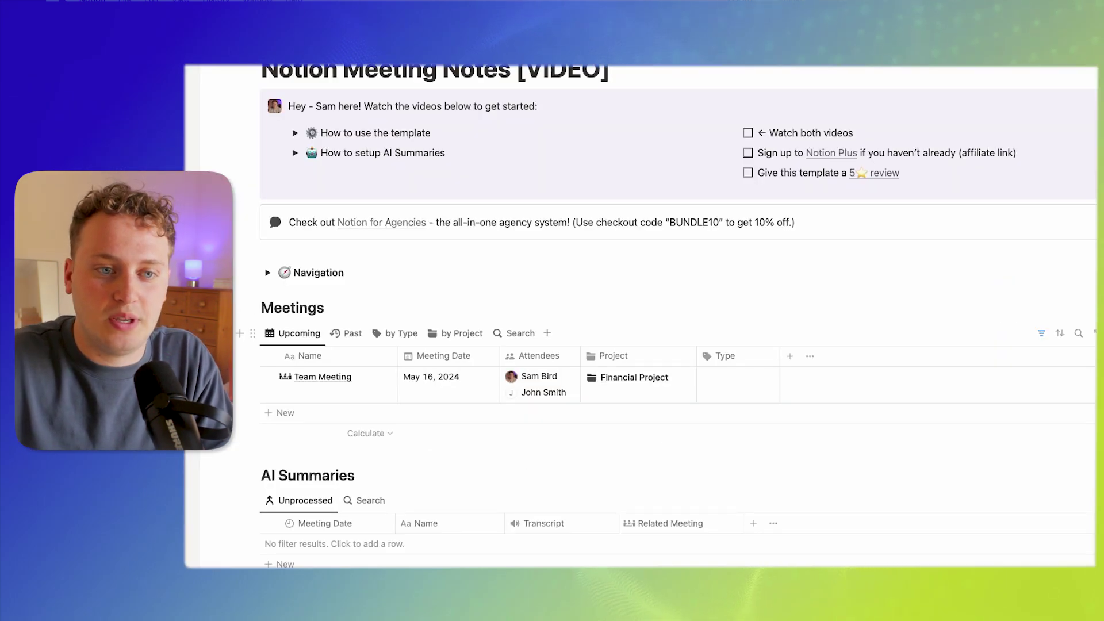
Step: Set the Team Meeting template to repeat weekly on Fridays and save the schedule
click(1020, 334)
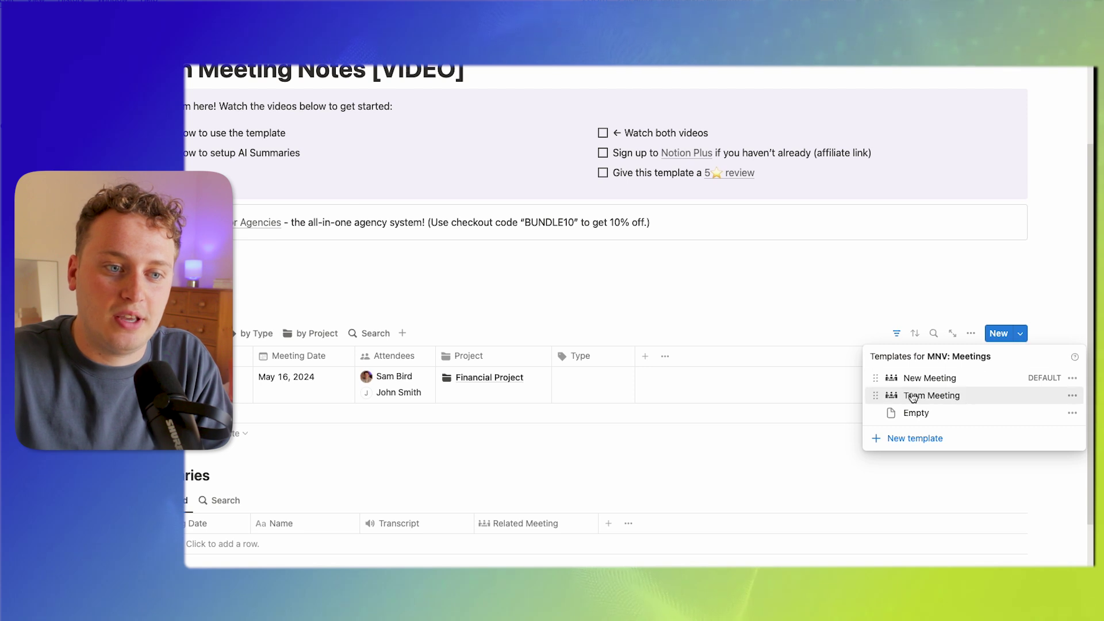
click(1072, 396)
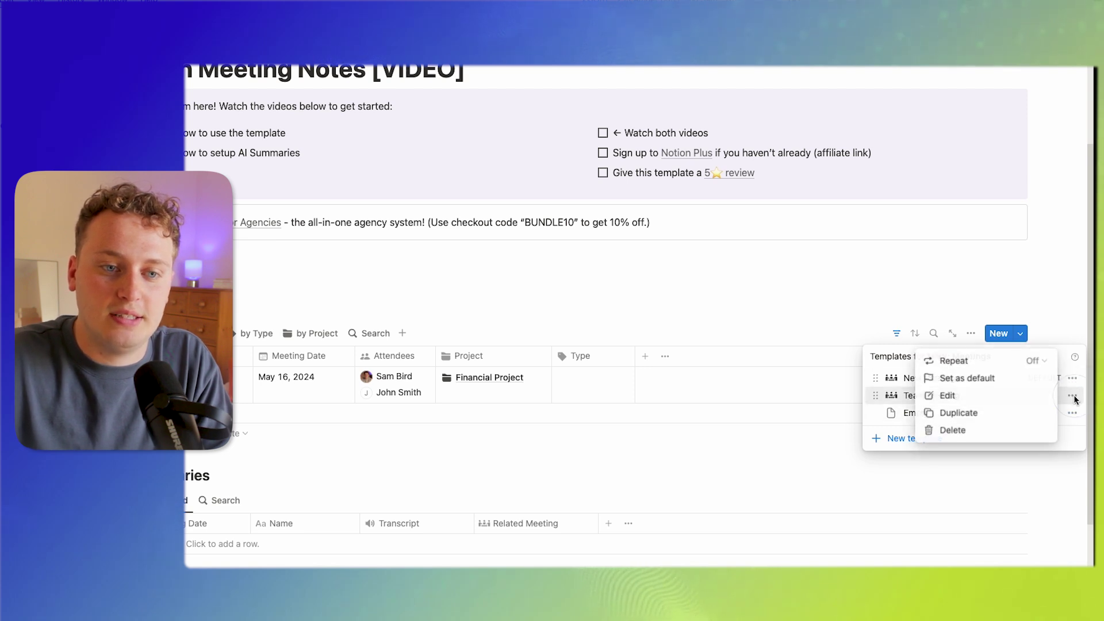
click(1041, 361)
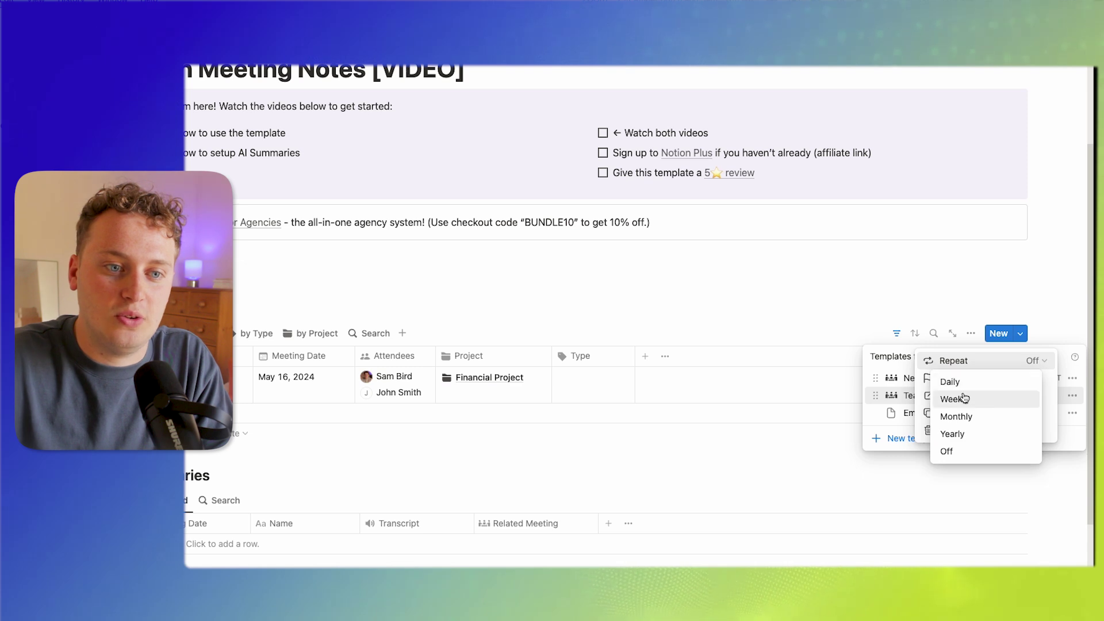
click(958, 398)
click(1036, 397)
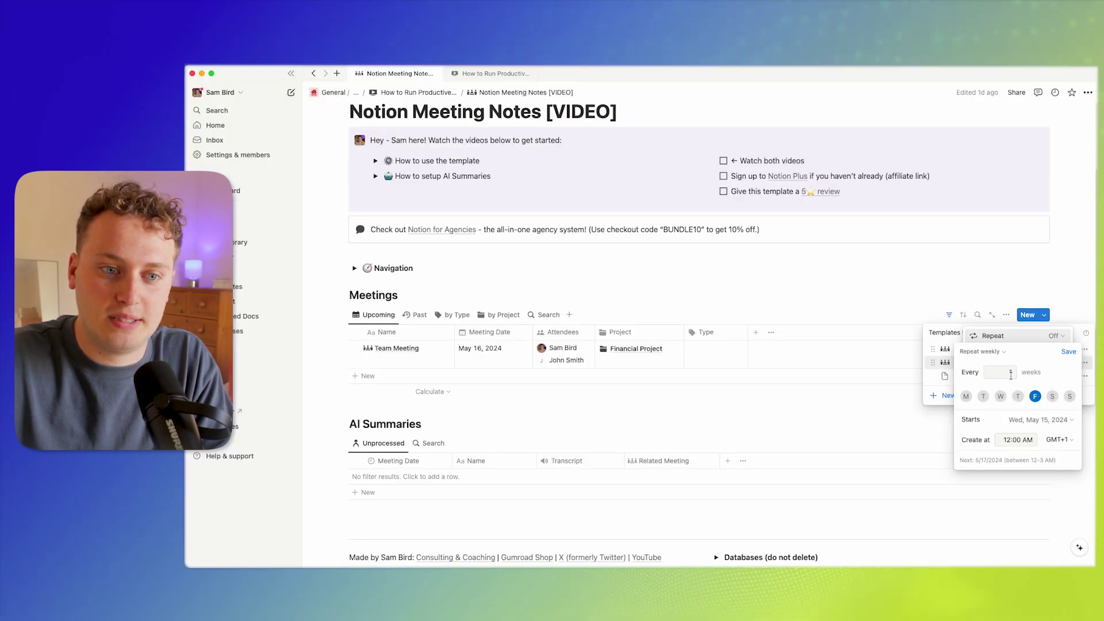
click(1068, 352)
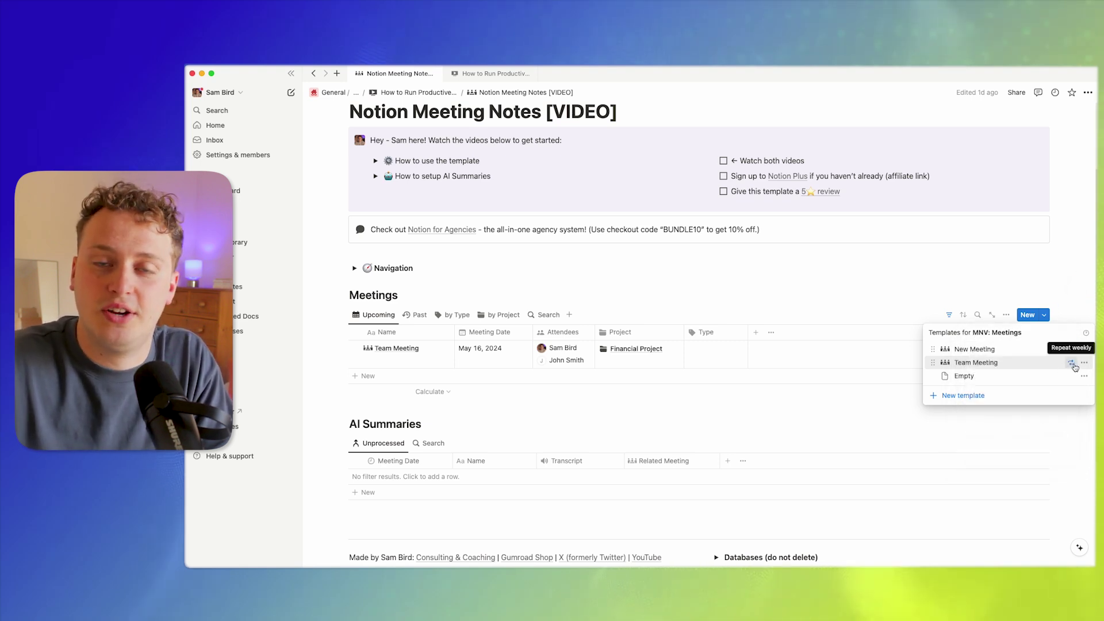
click(878, 303)
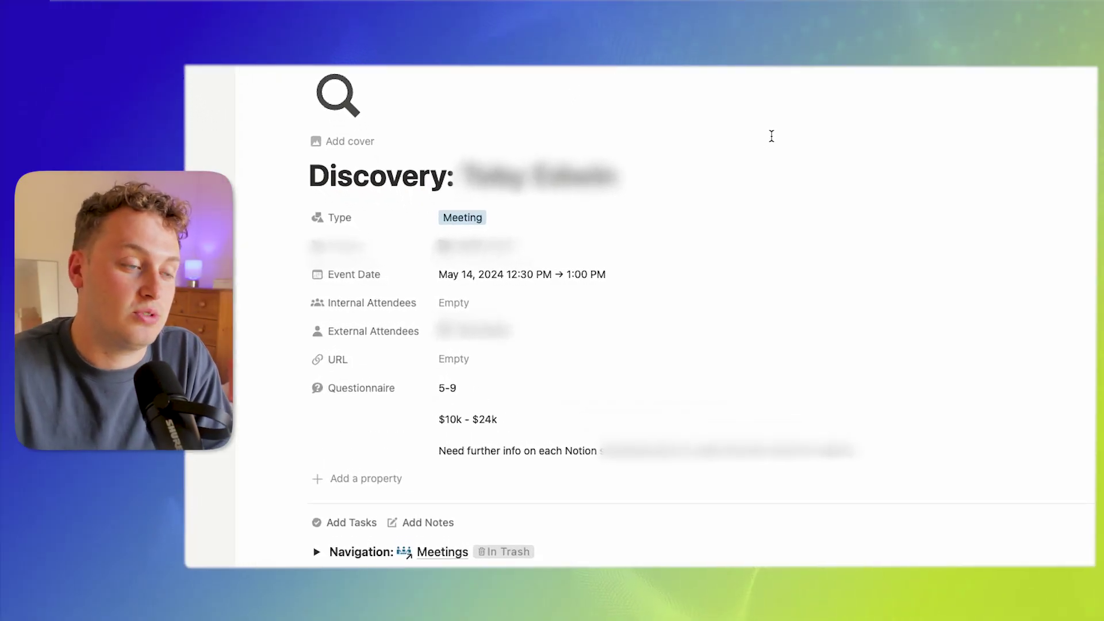
Step: Preview the Discovery meeting's linked CRM contact and linked project pages, then close both previews
scroll(786, 180, down, 1)
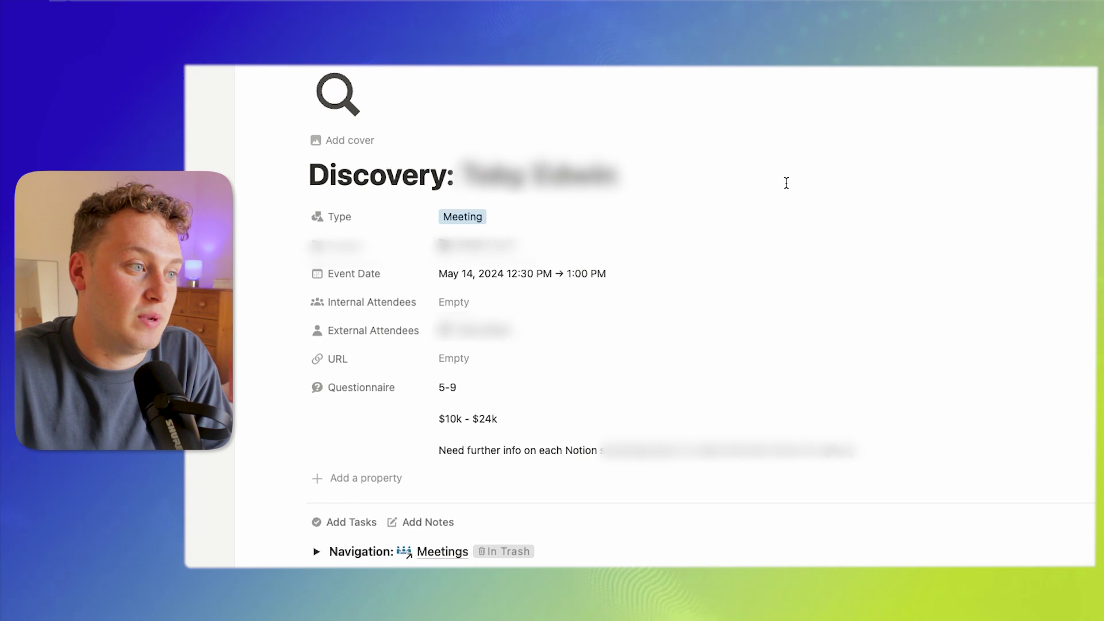
scroll(718, 207, up, 1)
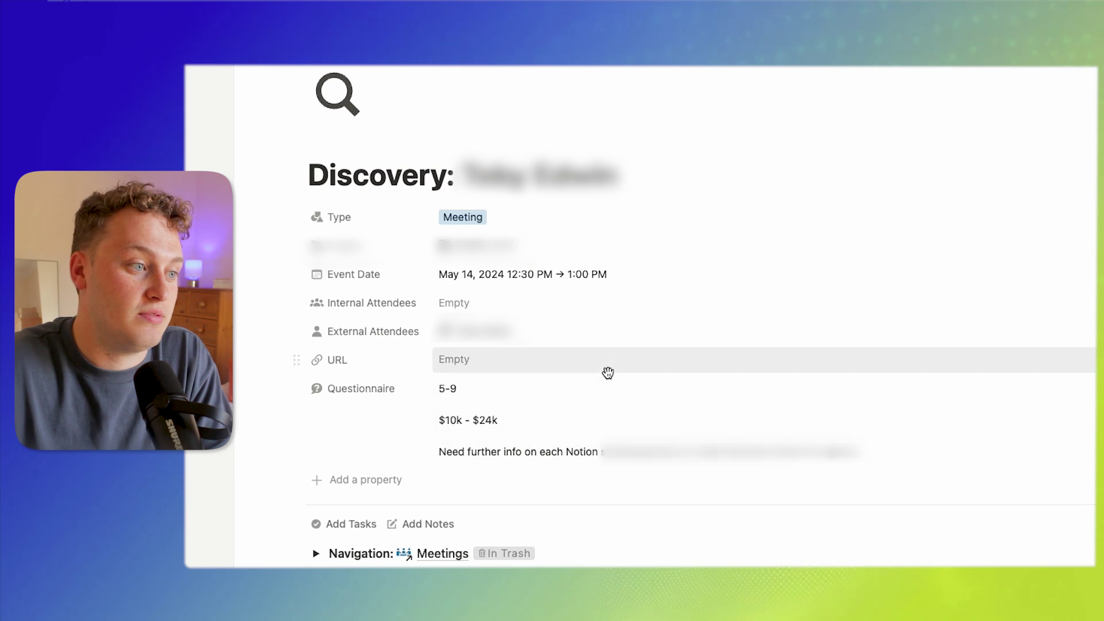
click(489, 331)
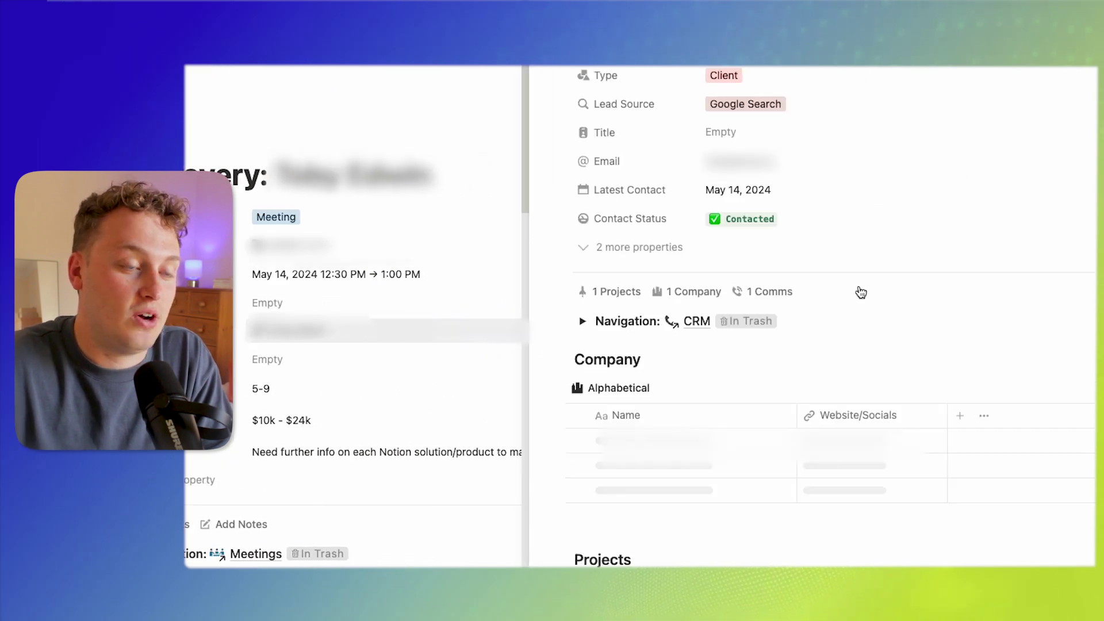
key(Escape)
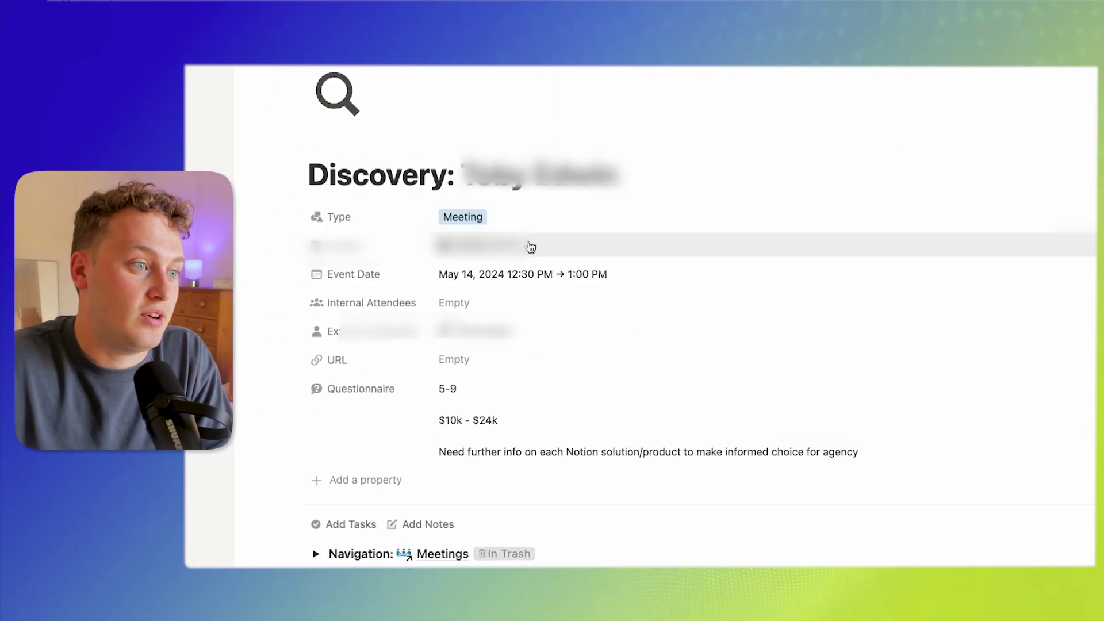
click(493, 246)
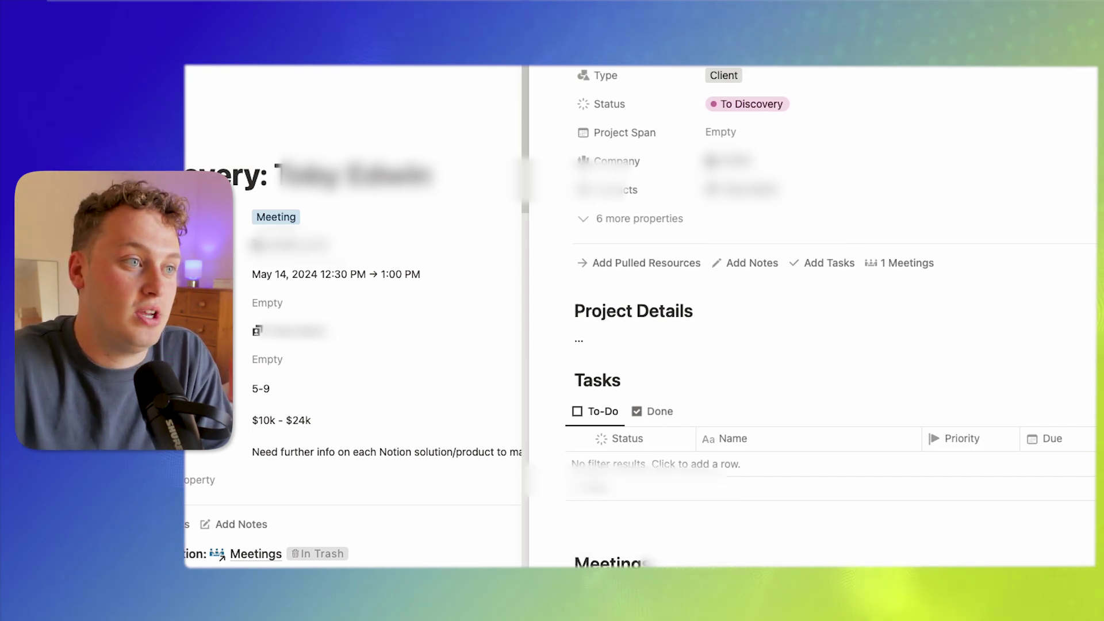
click(492, 100)
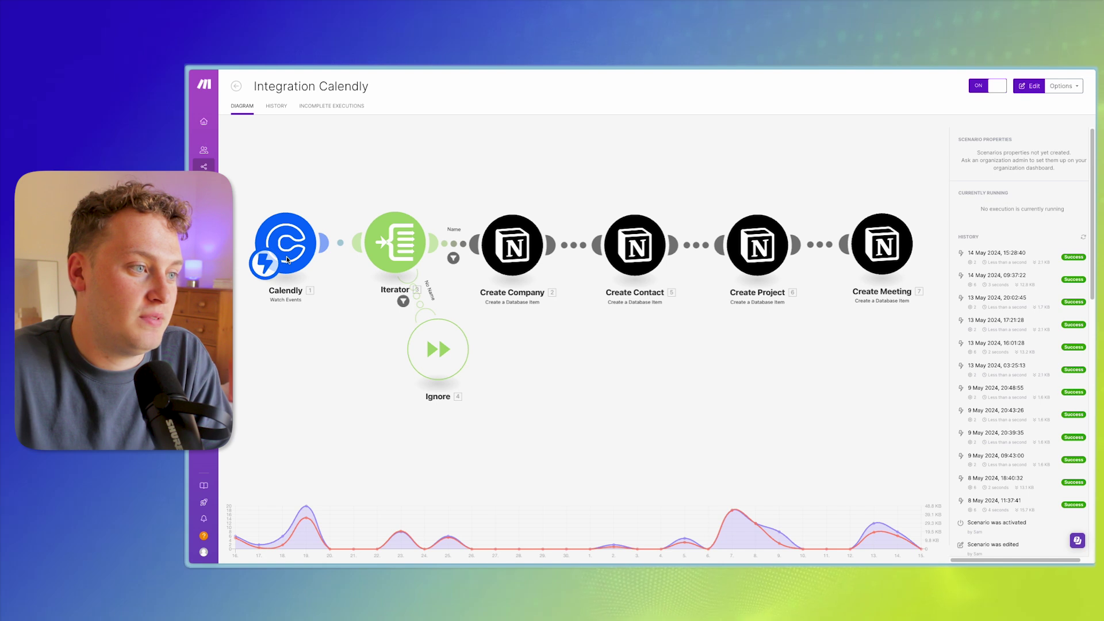
Step: Edit the Integration Calendly scenario, check the Iterator module, and open the Create Meeting Notion module
click(327, 243)
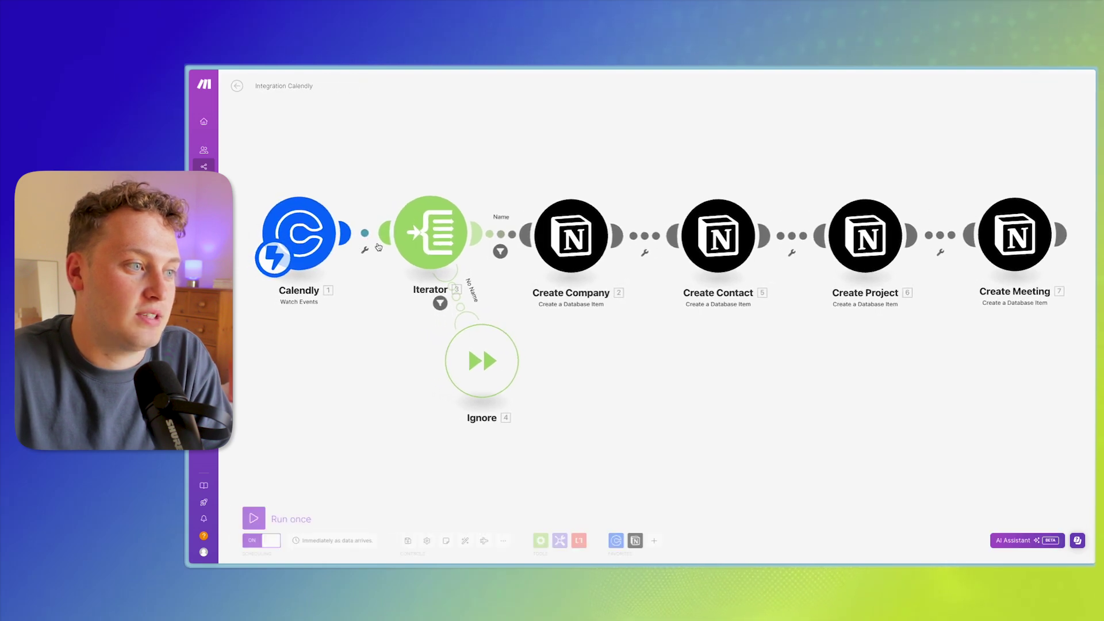
click(433, 238)
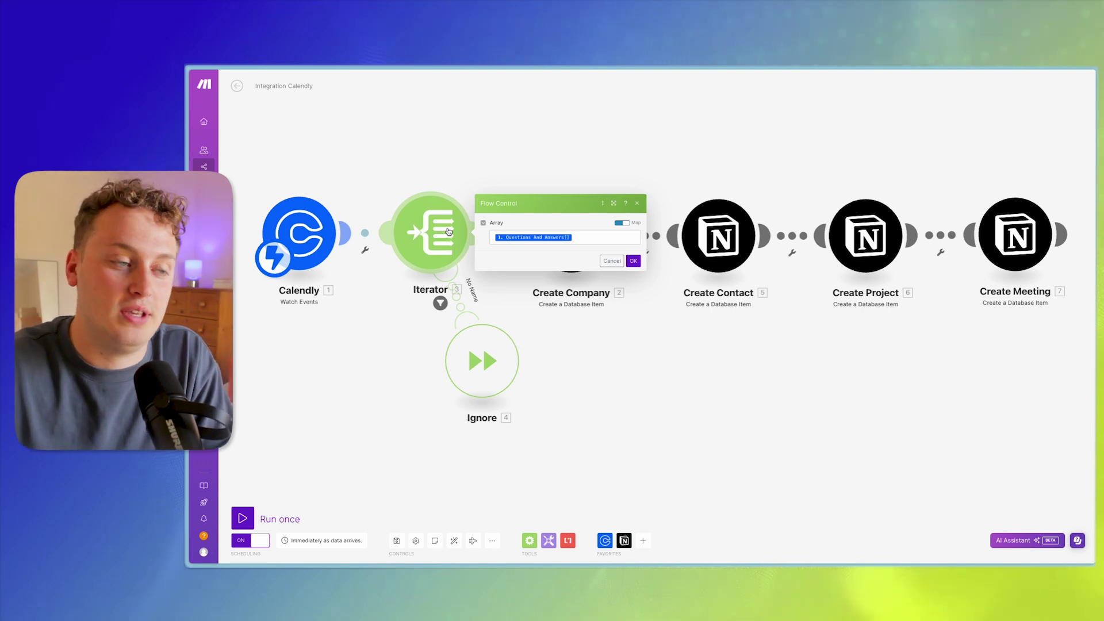
click(633, 260)
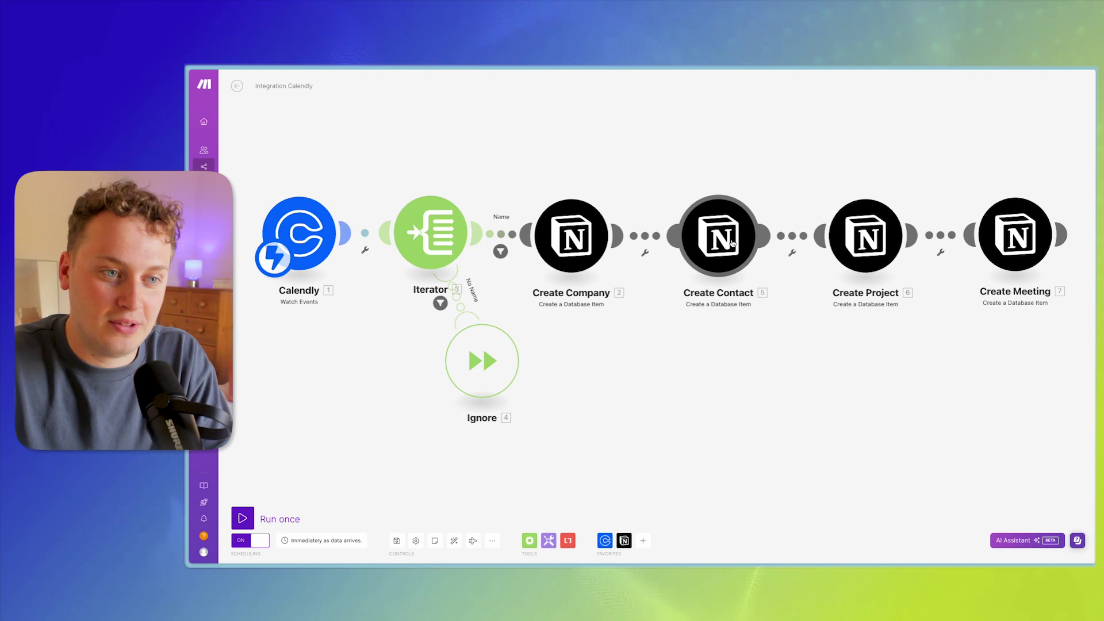
scroll(735, 244, right, 3)
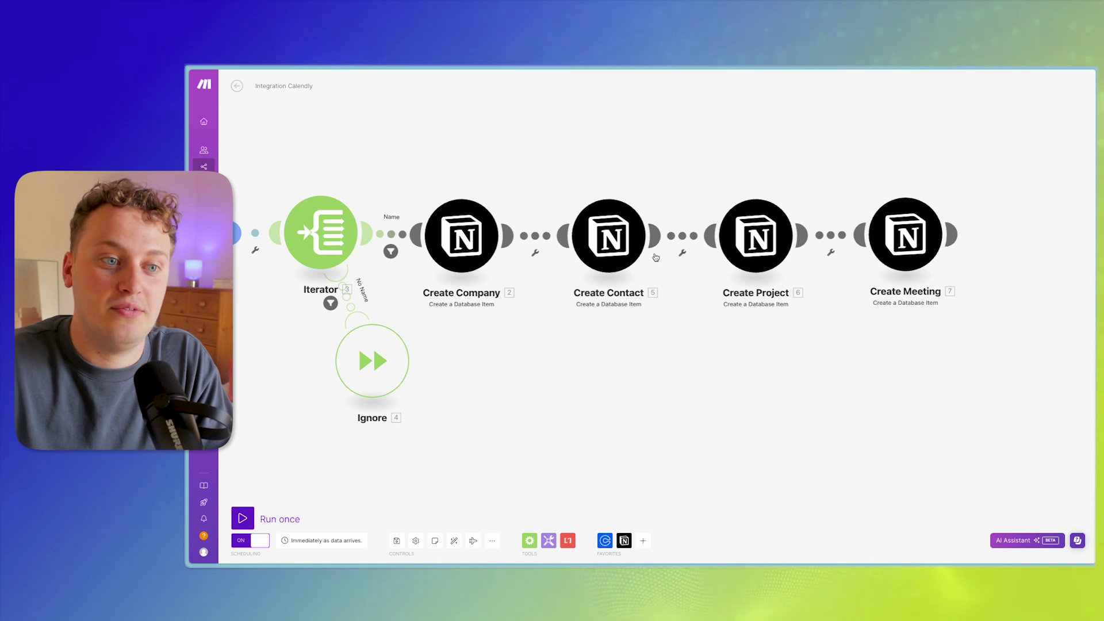
scroll(927, 253, right, 2)
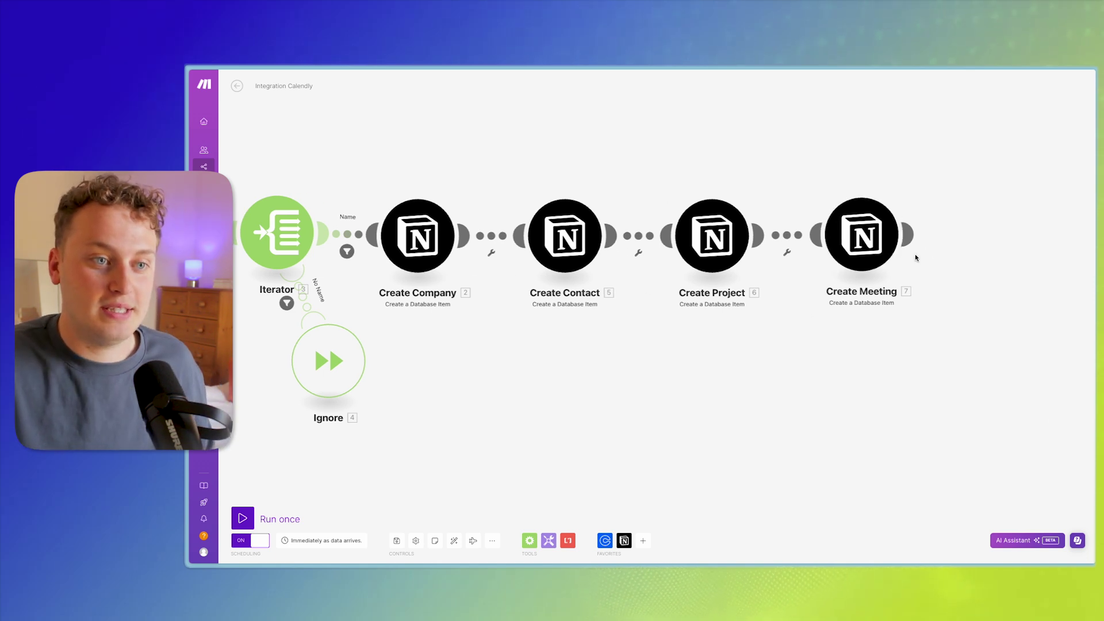
click(866, 247)
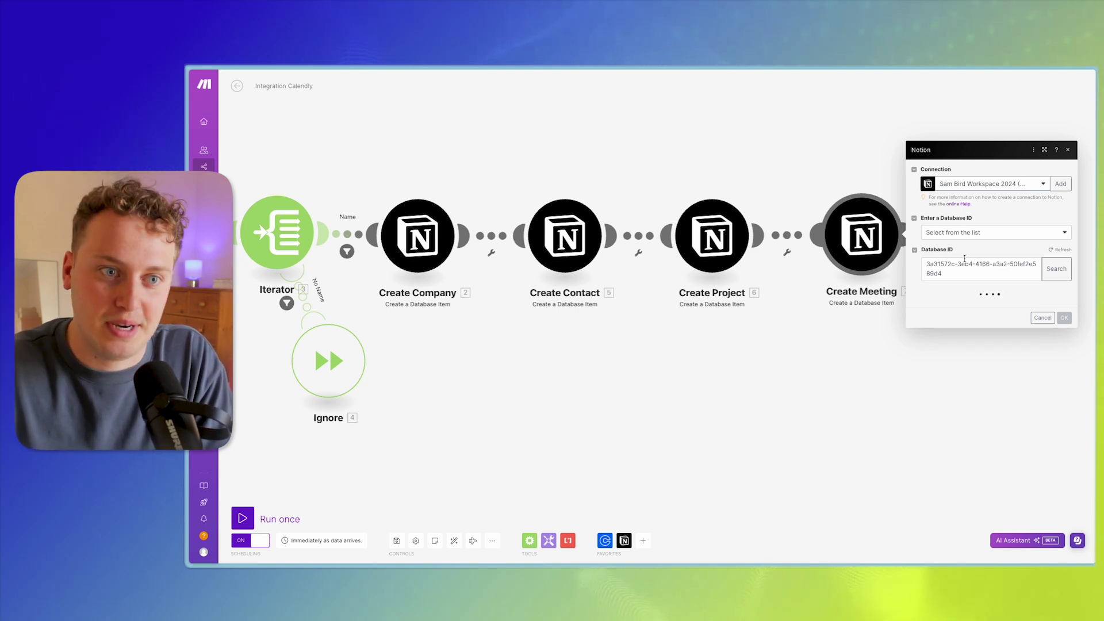
Step: Close the Create Meeting module's Notion settings panel
click(749, 167)
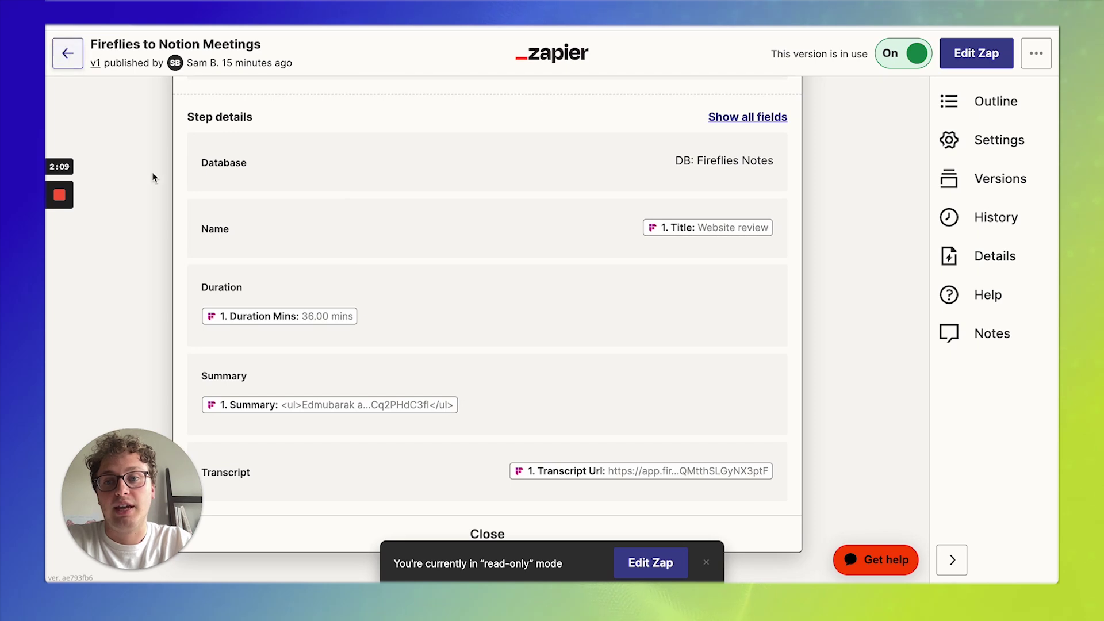
Step: Expand the Fireflies.ai trigger step of the Fireflies to Notion Meetings Zap
scroll(154, 176, up, 6)
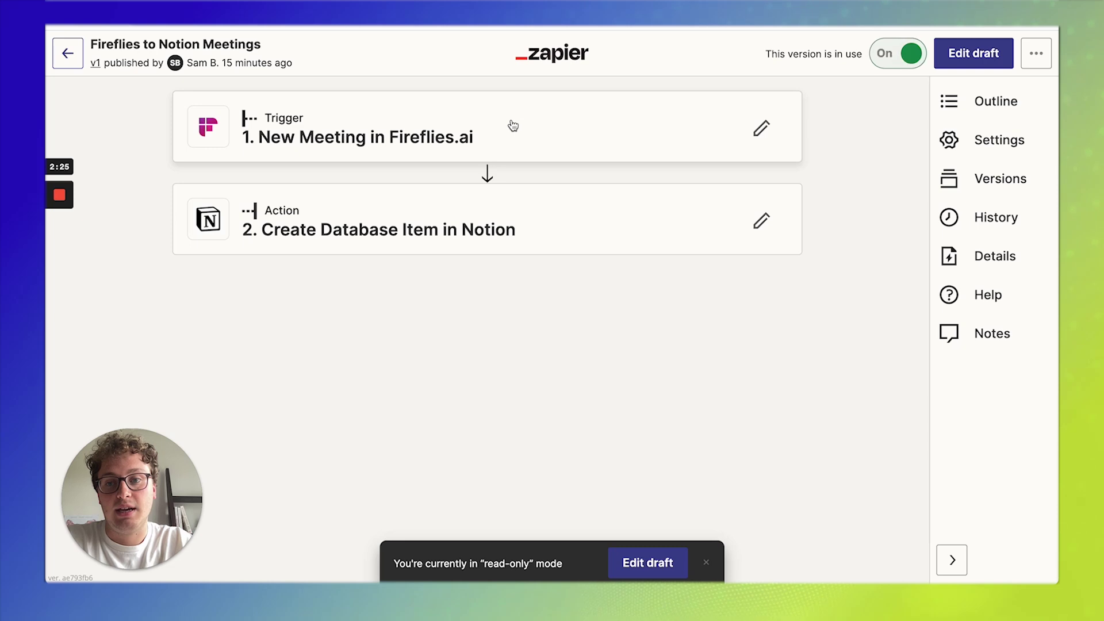
click(521, 122)
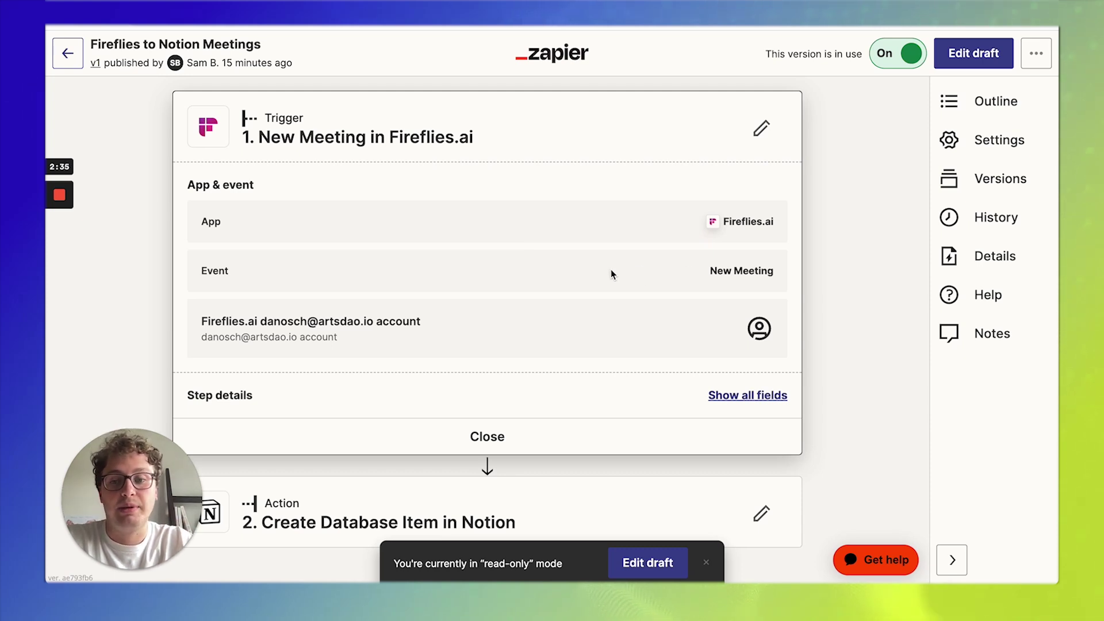
scroll(524, 266, down, 1)
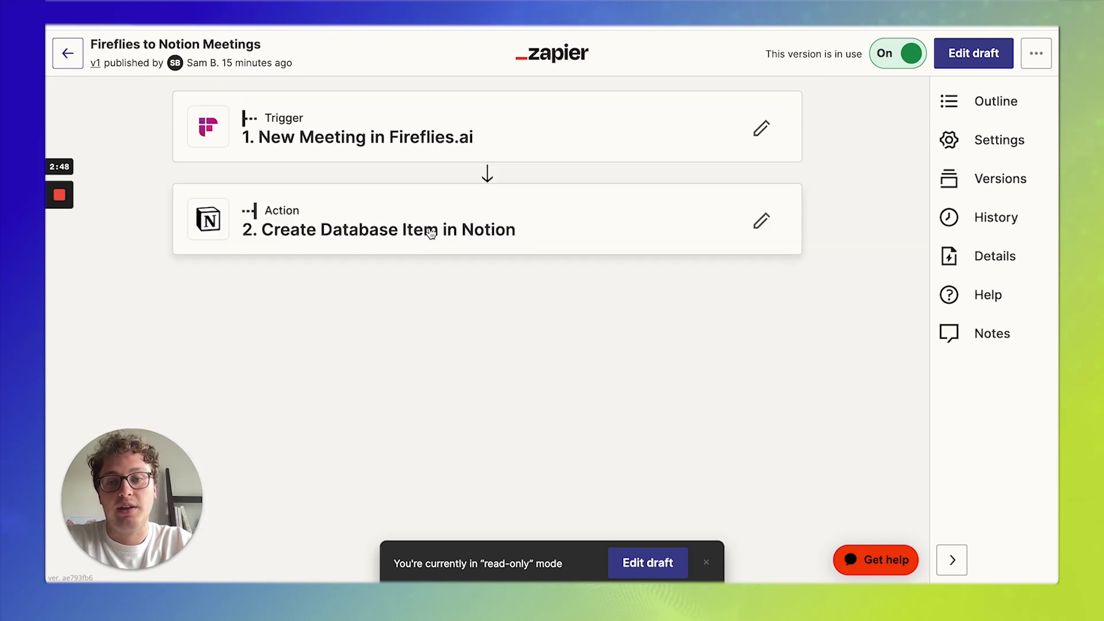
Step: Expand the Notion action and review its title, duration, summary and transcript URL mappings
click(465, 229)
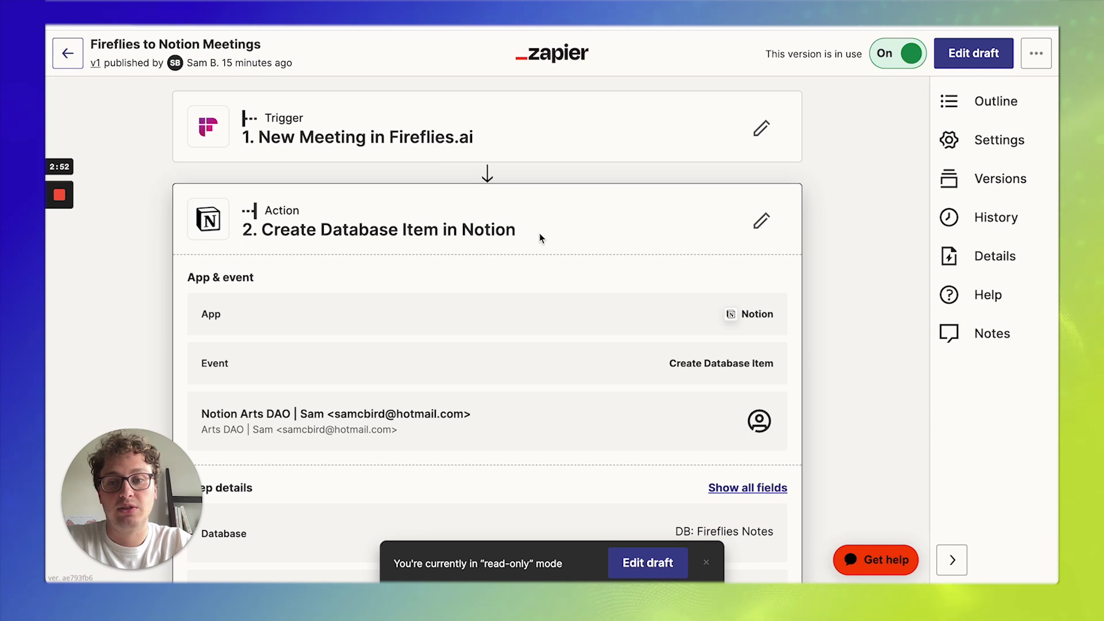
scroll(540, 237, down, 2)
scroll(539, 233, down, 1)
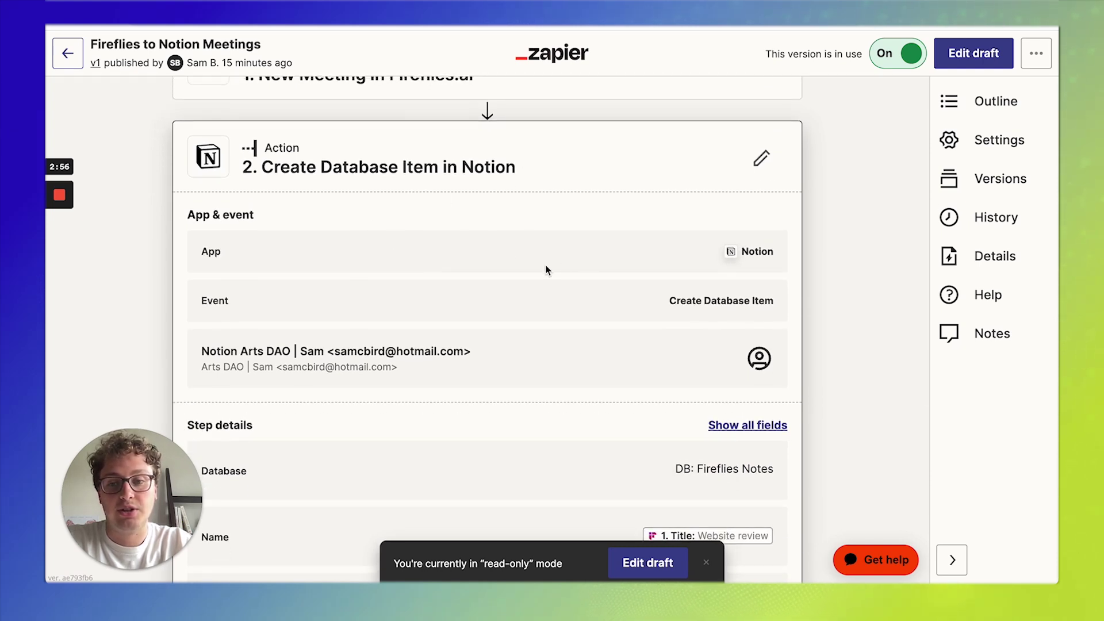
scroll(546, 265, down, 1)
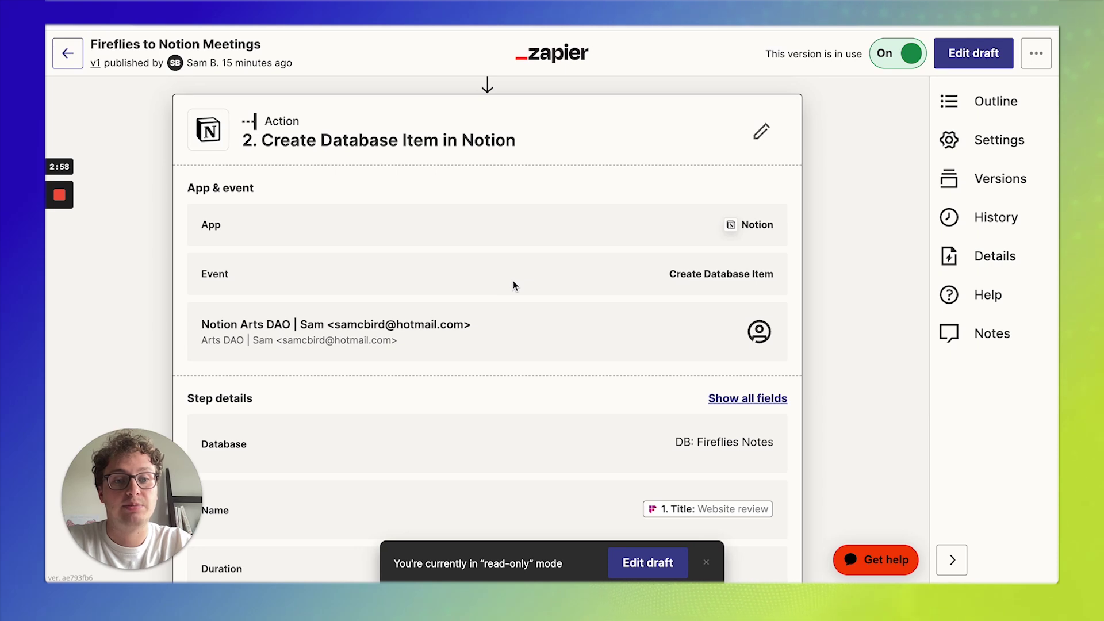
scroll(513, 282, down, 2)
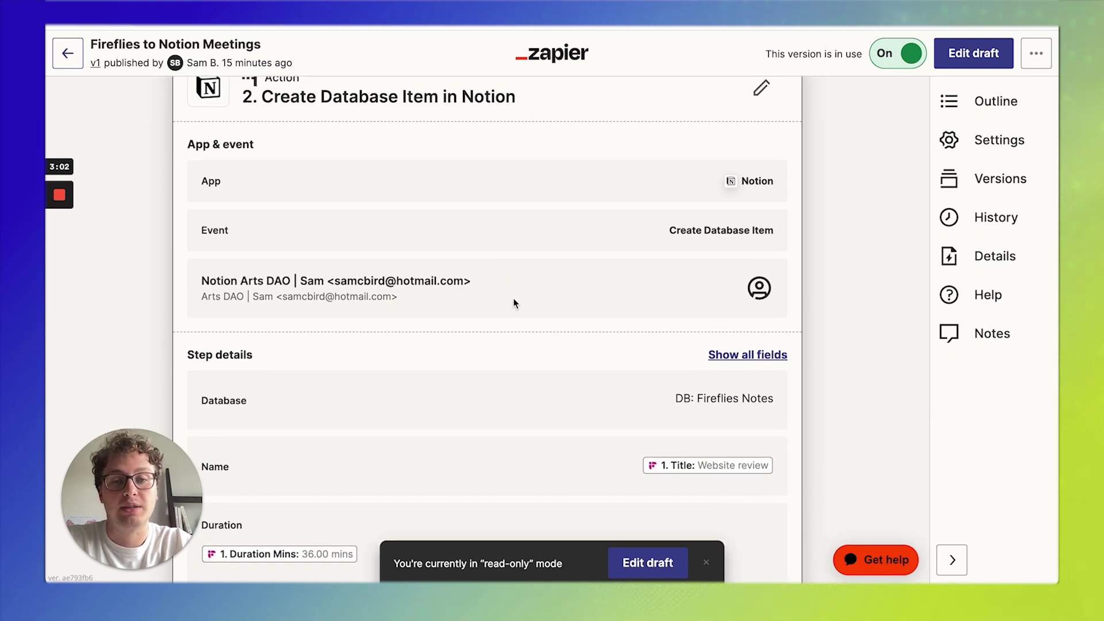
scroll(518, 281, down, 8)
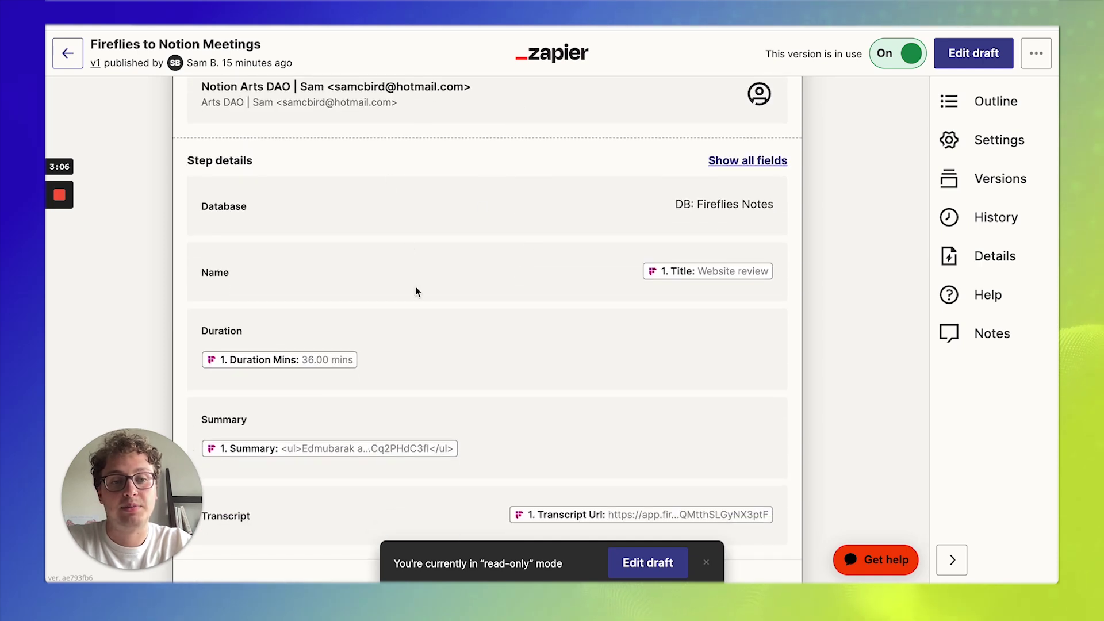
scroll(432, 353, down, 1)
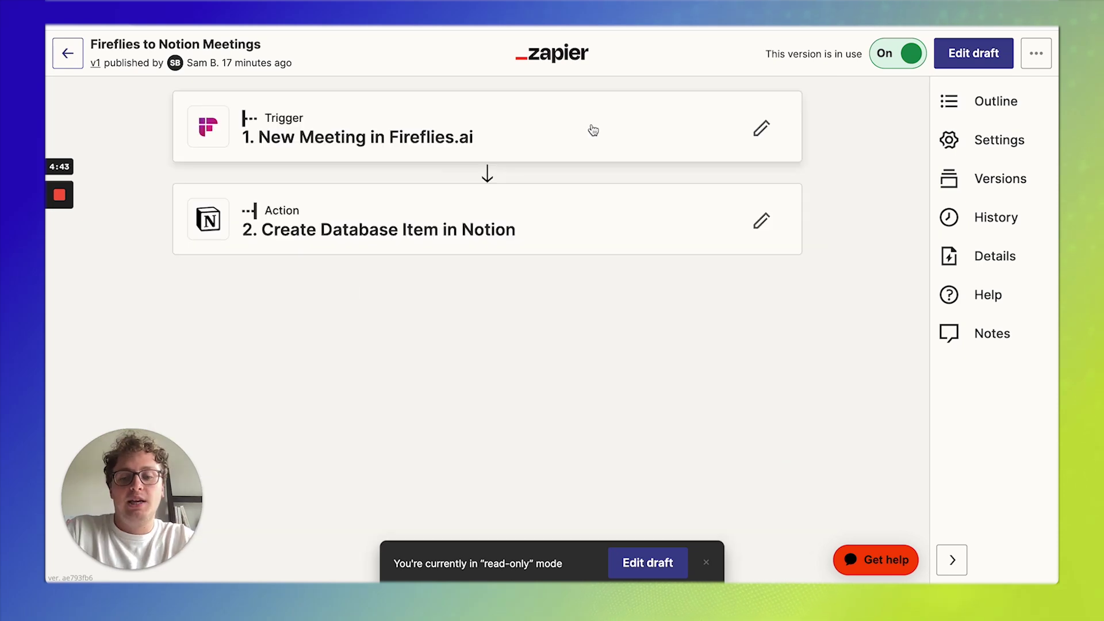
key(ctrl+Up)
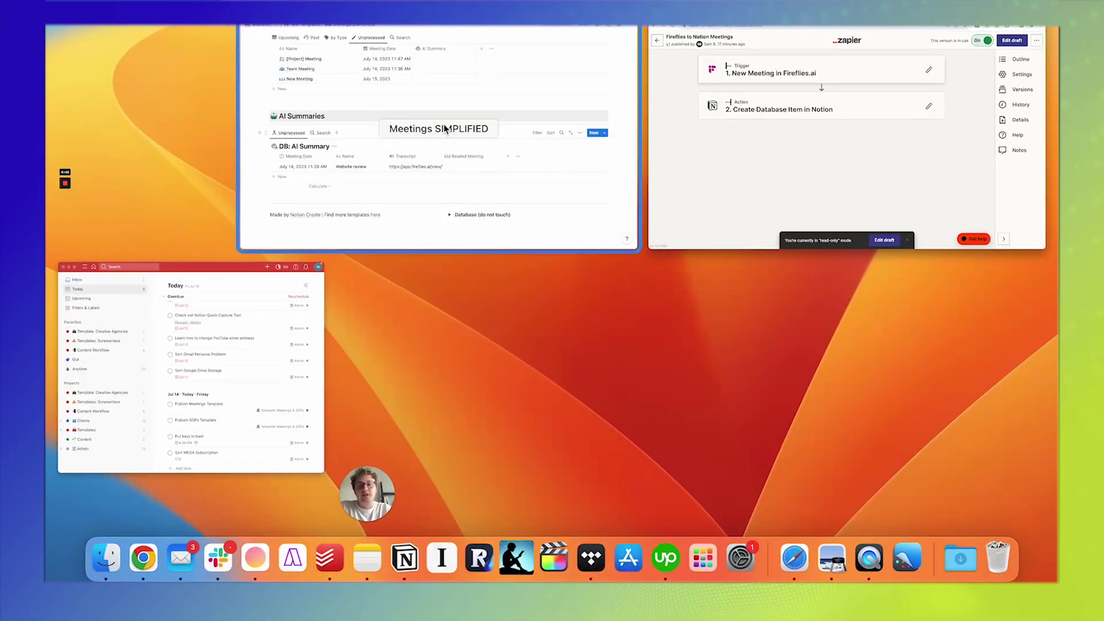
Step: Hide the DB: AI Summary database title and switch the Meetings database to the Upcoming view
click(445, 129)
click(286, 323)
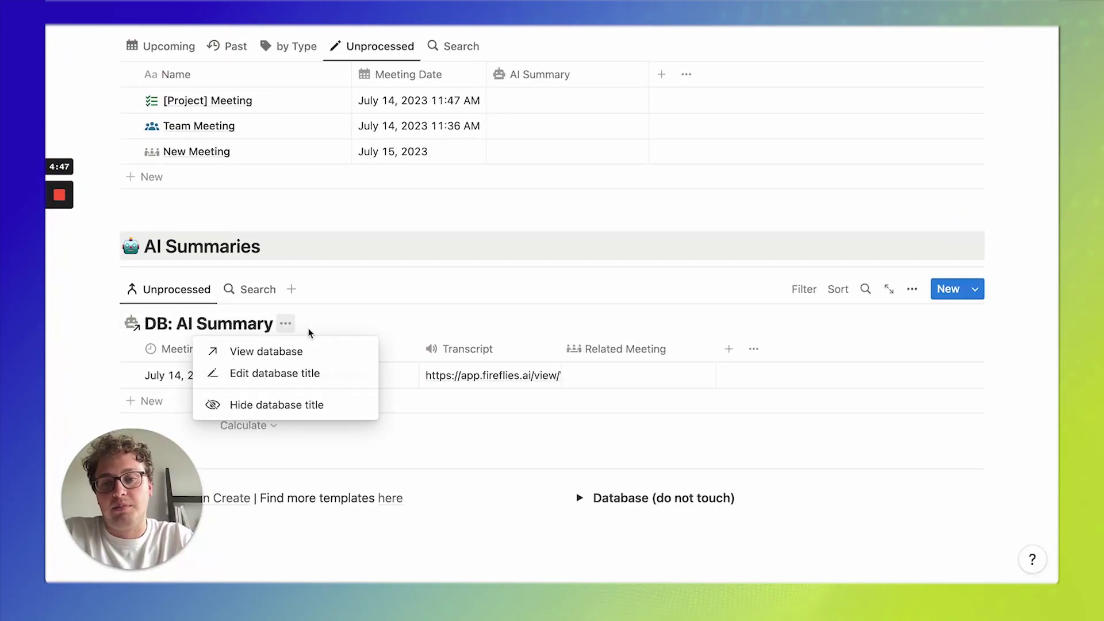
click(266, 406)
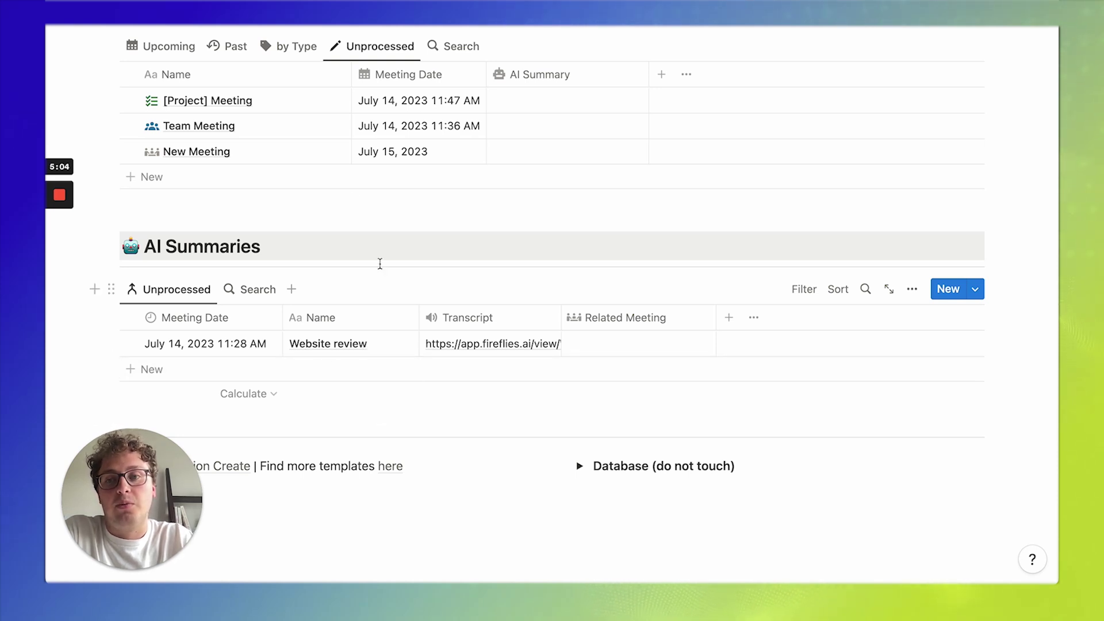
click(150, 48)
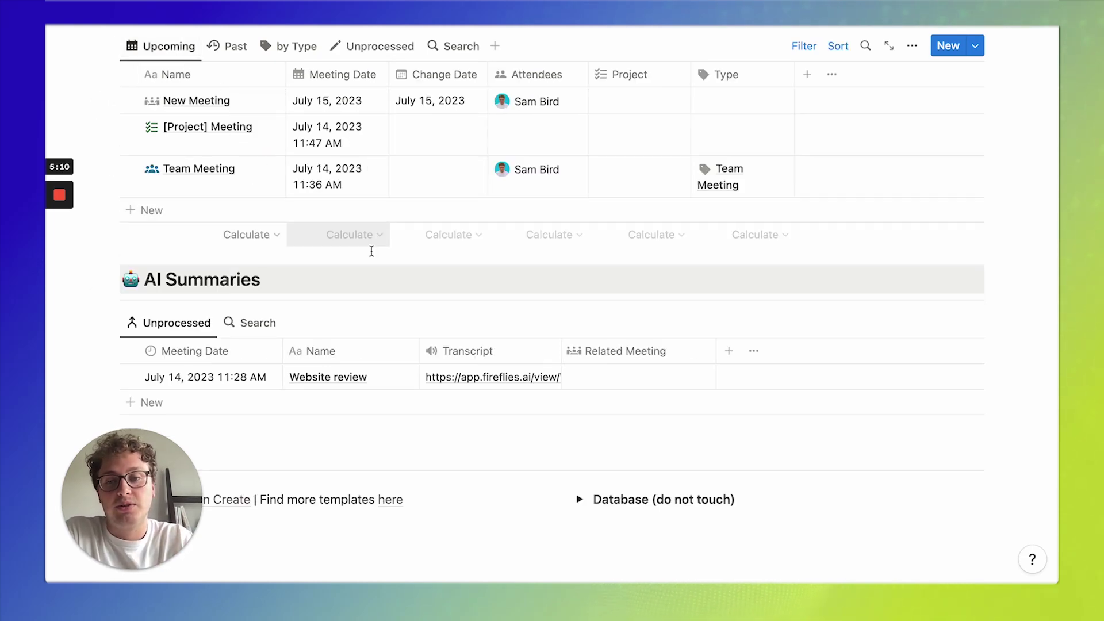
scroll(425, 251, down, 3)
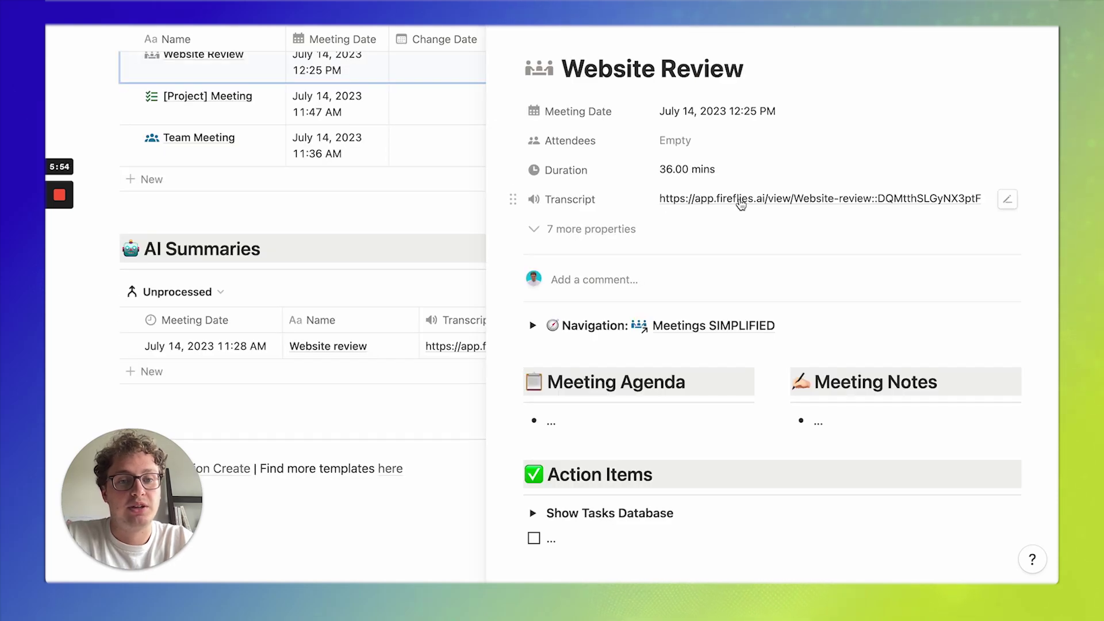
Step: Reveal the Website Review meeting's 7 hidden properties and read its AI Summary
click(568, 233)
scroll(702, 224, down, 8)
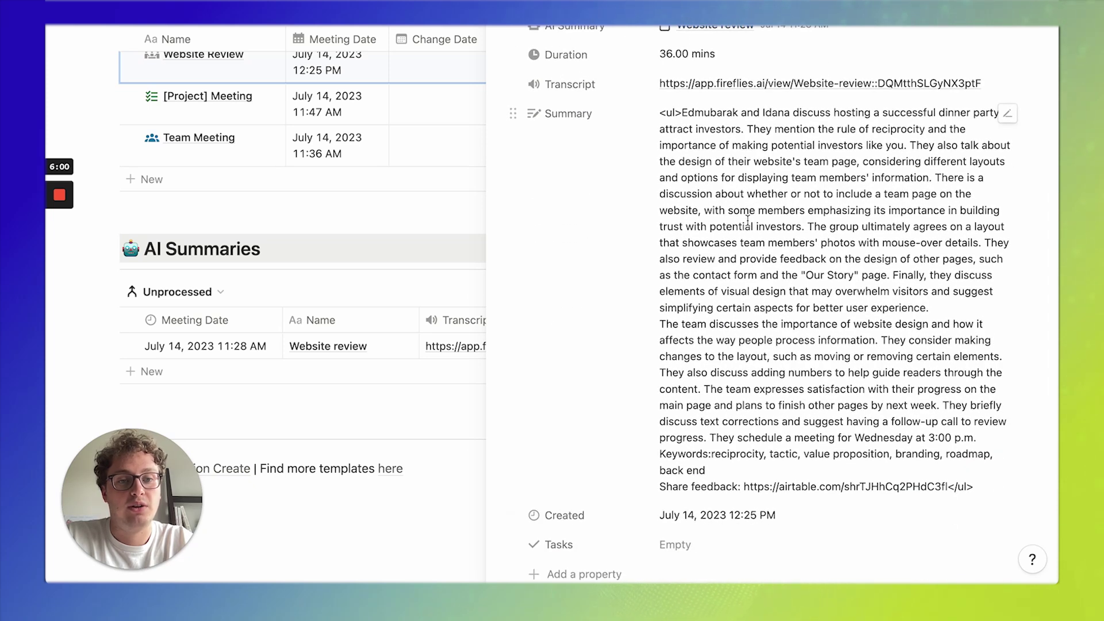
scroll(783, 371, down, 3)
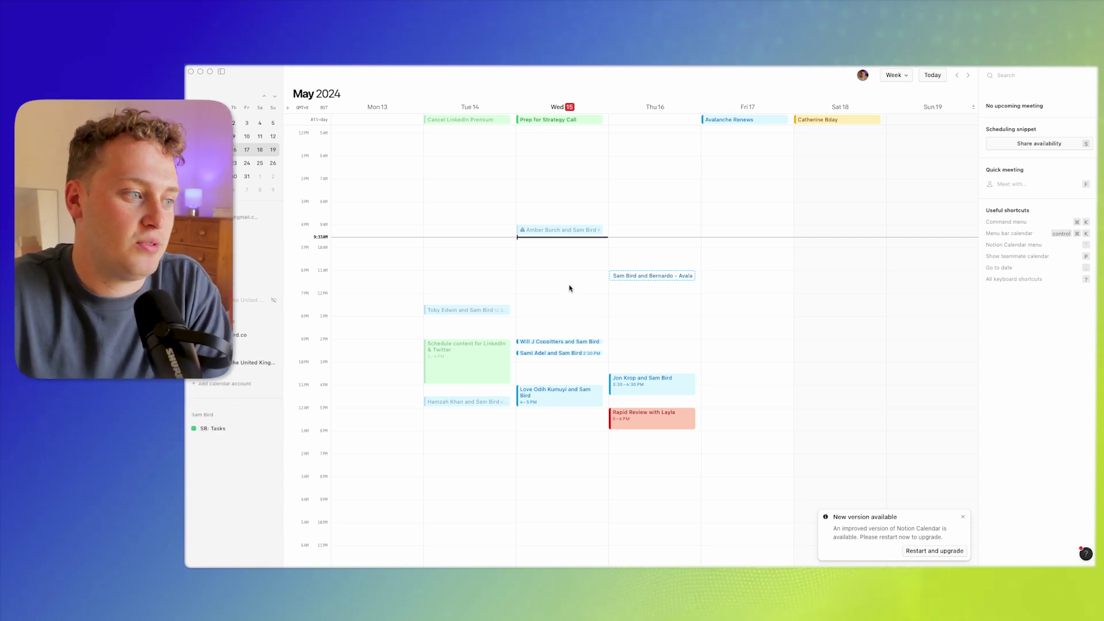
Step: Move Wednesday's all-day Prep for Strategy Call into a timed 11 AM–1 PM slot
click(228, 429)
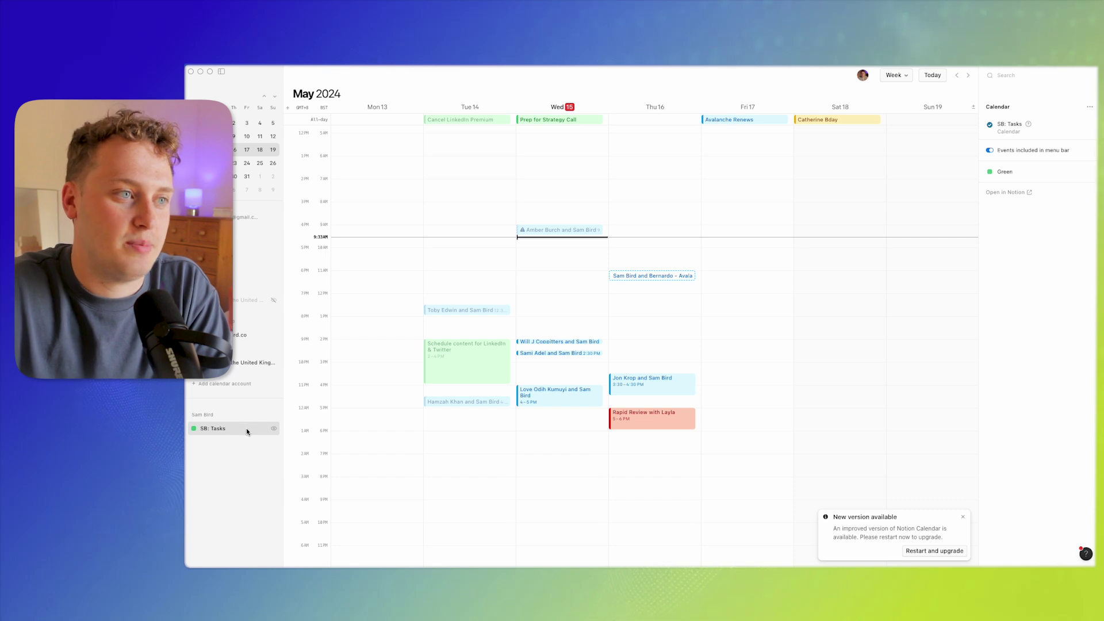
key(Escape)
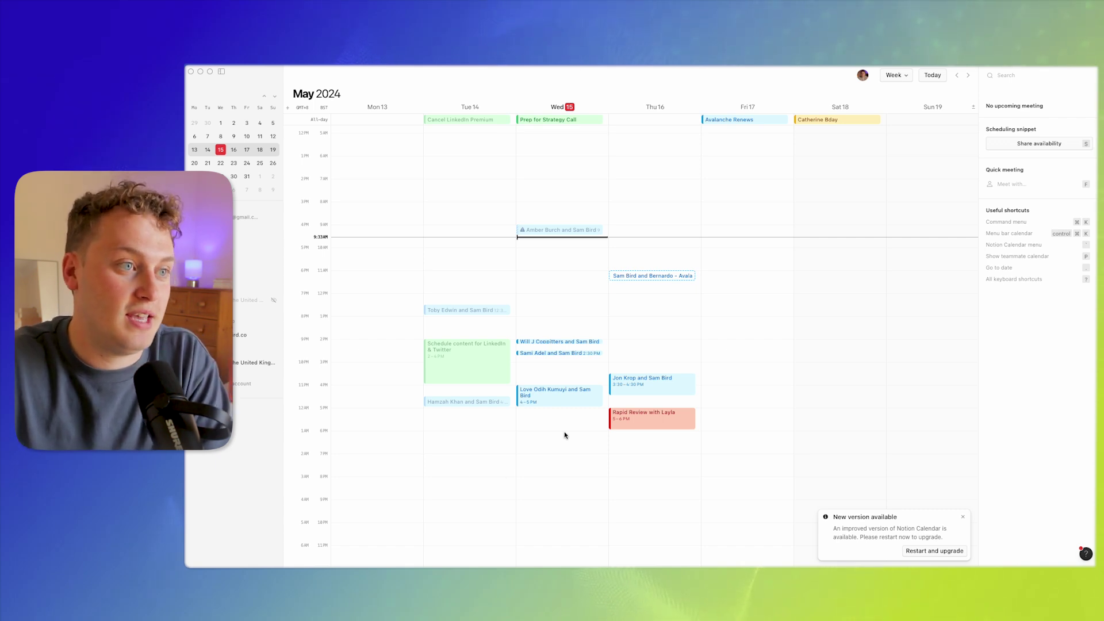
click(542, 119)
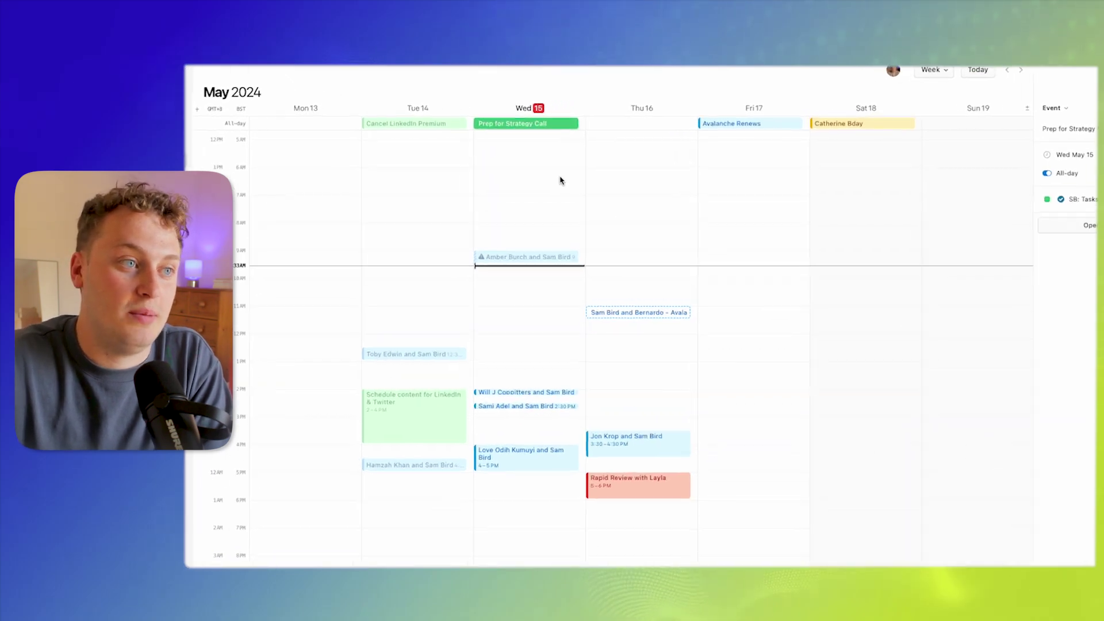
drag(513, 127, 522, 370)
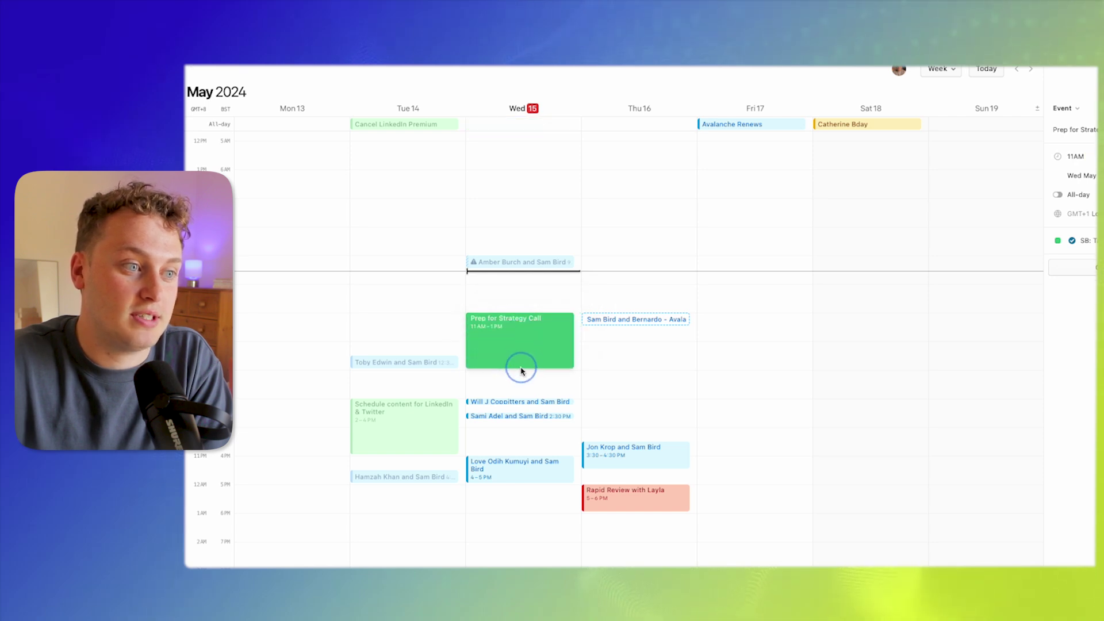
click(650, 369)
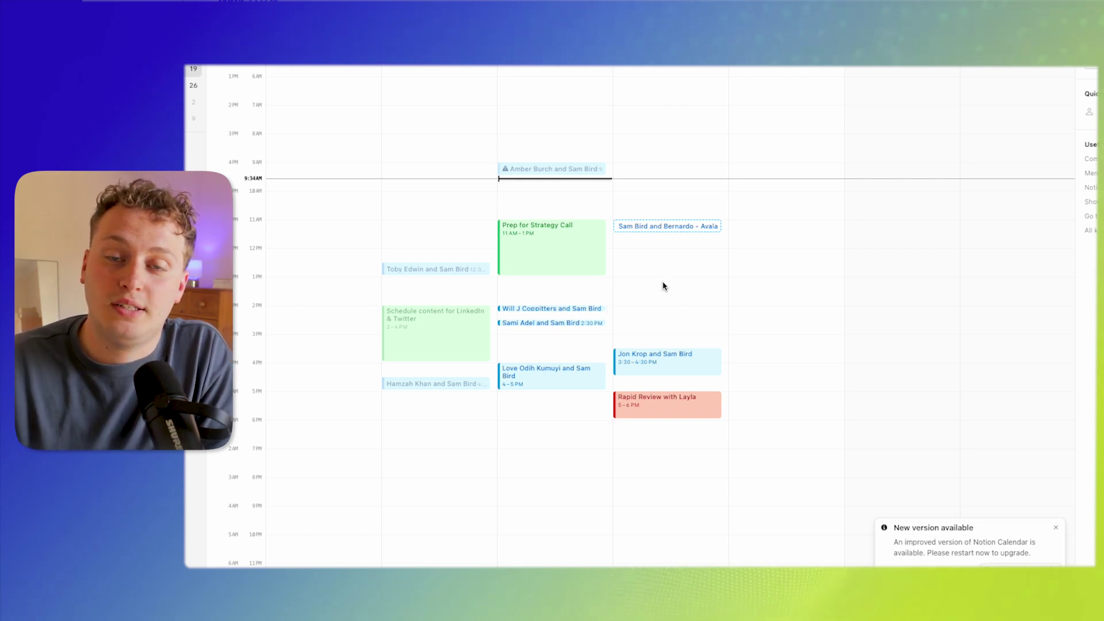
Step: View Thursday's 3:30–4:30 PM meeting details, including its Google Meet link and description, then close them
click(677, 365)
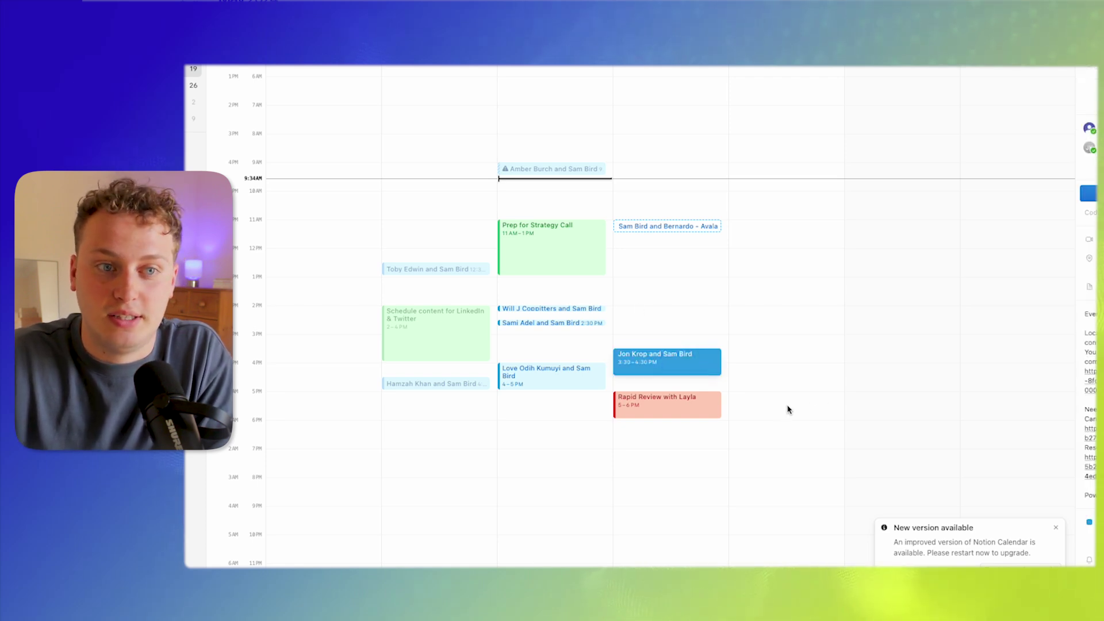
click(989, 288)
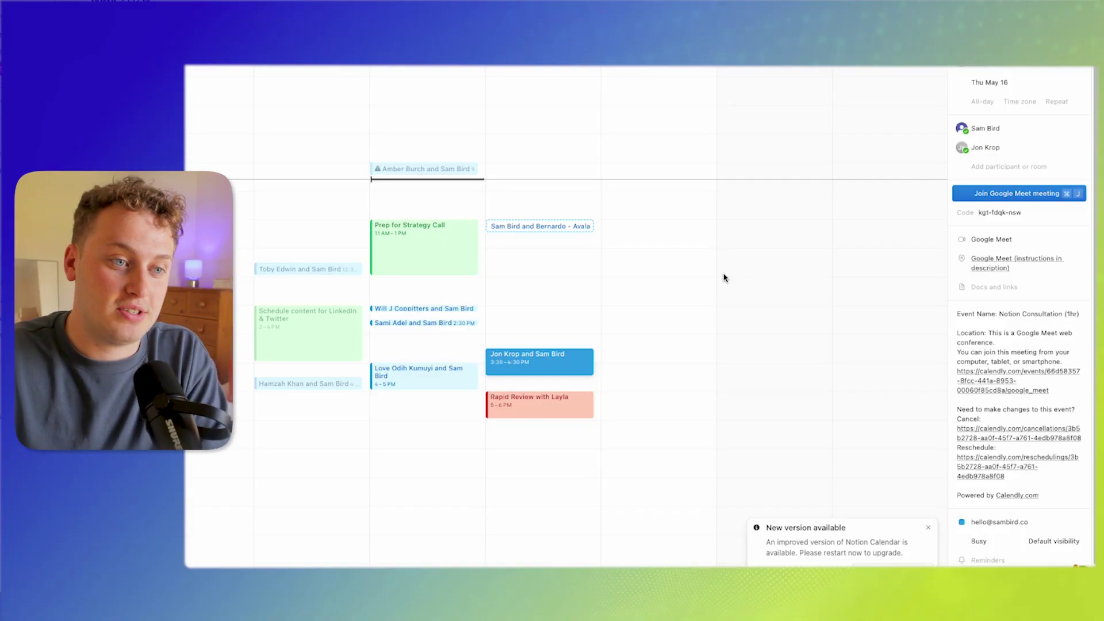
click(633, 313)
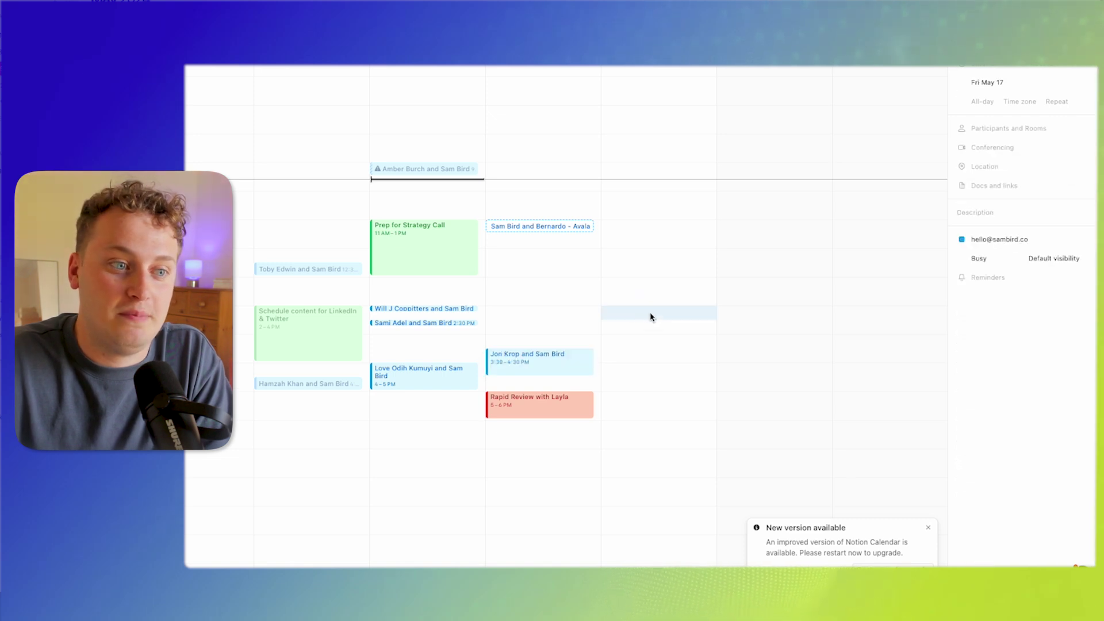
Step: Create a Friday 2 PM event titled Team Meeting
click(653, 322)
drag(653, 323, 658, 305)
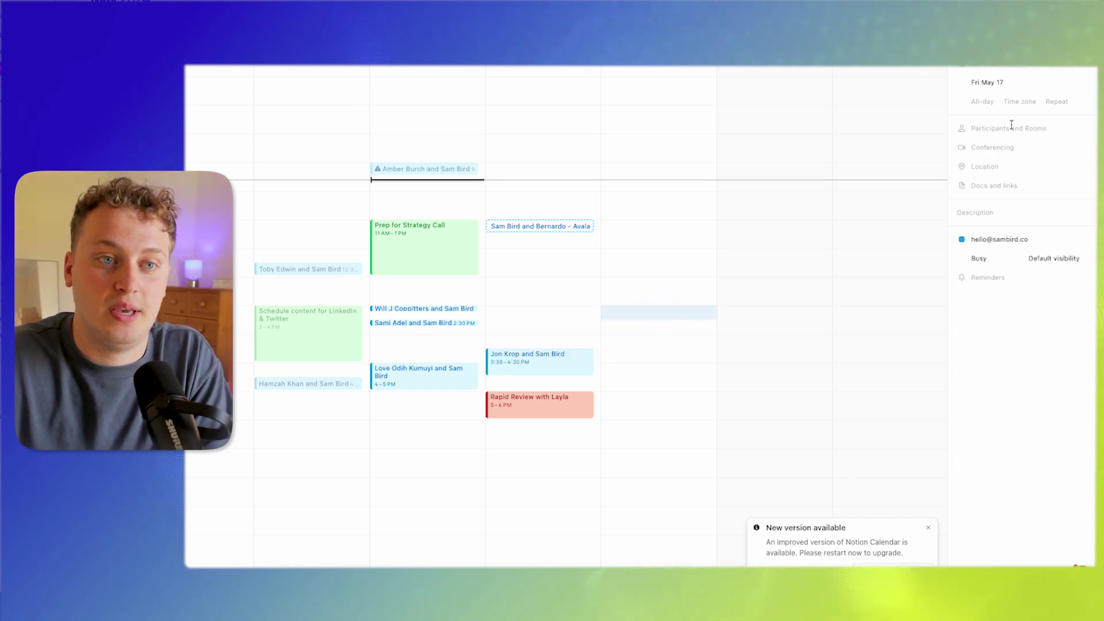
text(Teea)
key(Return)
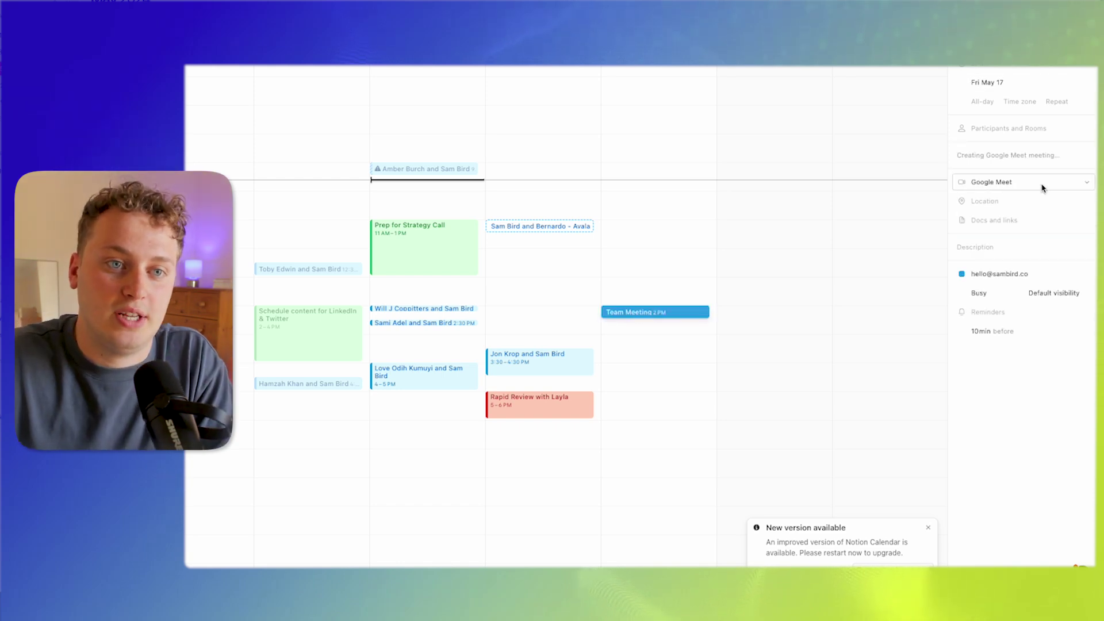
click(1013, 128)
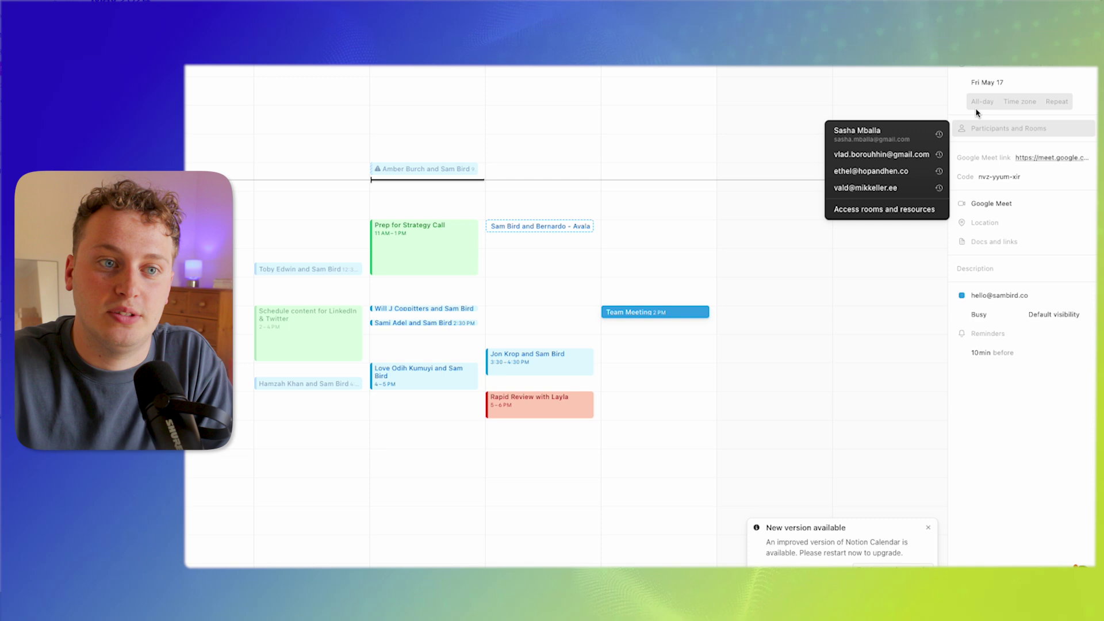
click(990, 241)
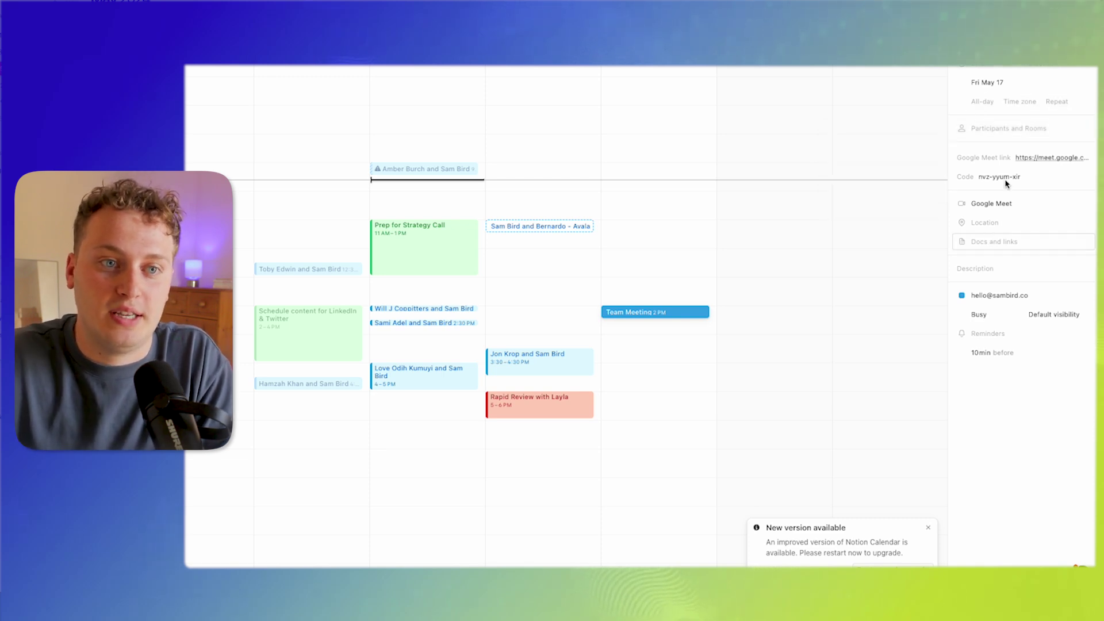
Step: Set the Team Meeting to repeat every week on Friday
click(1011, 107)
click(993, 141)
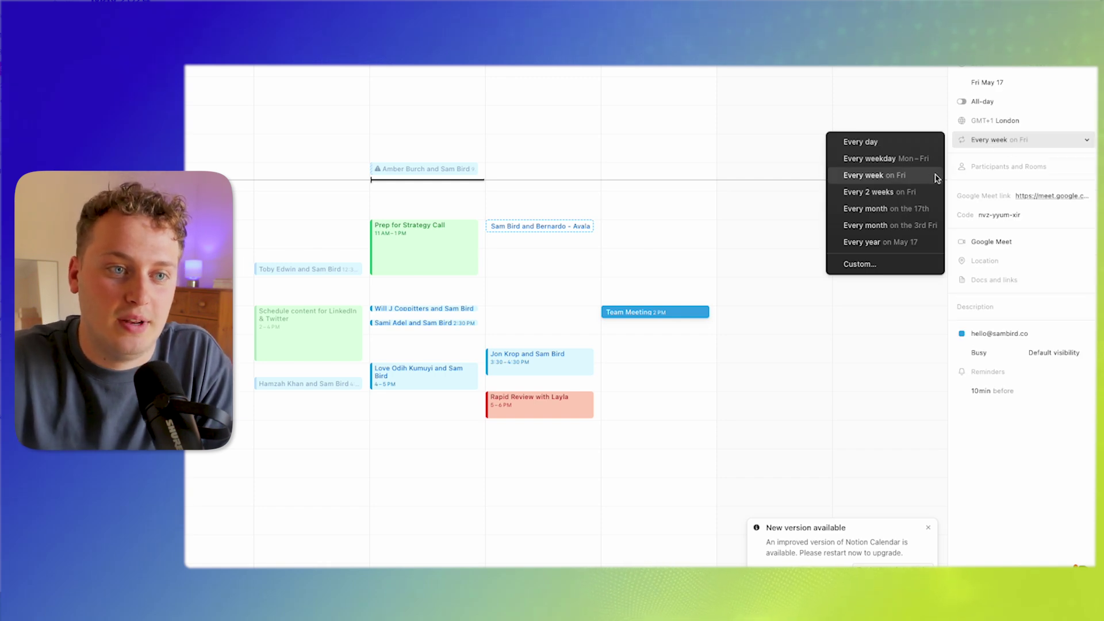
click(890, 179)
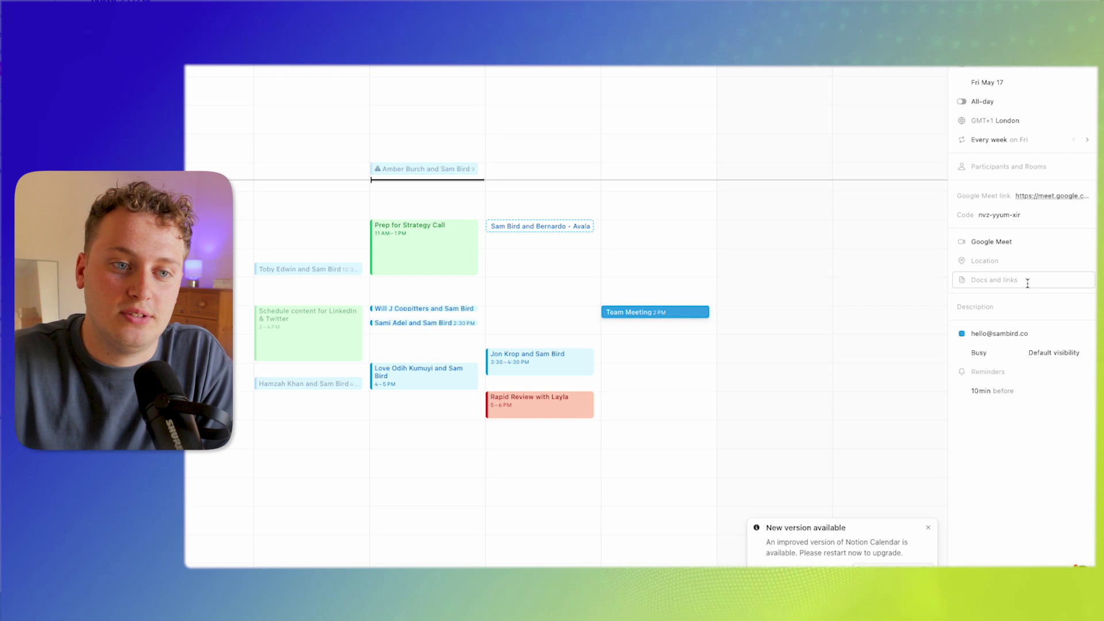
click(998, 279)
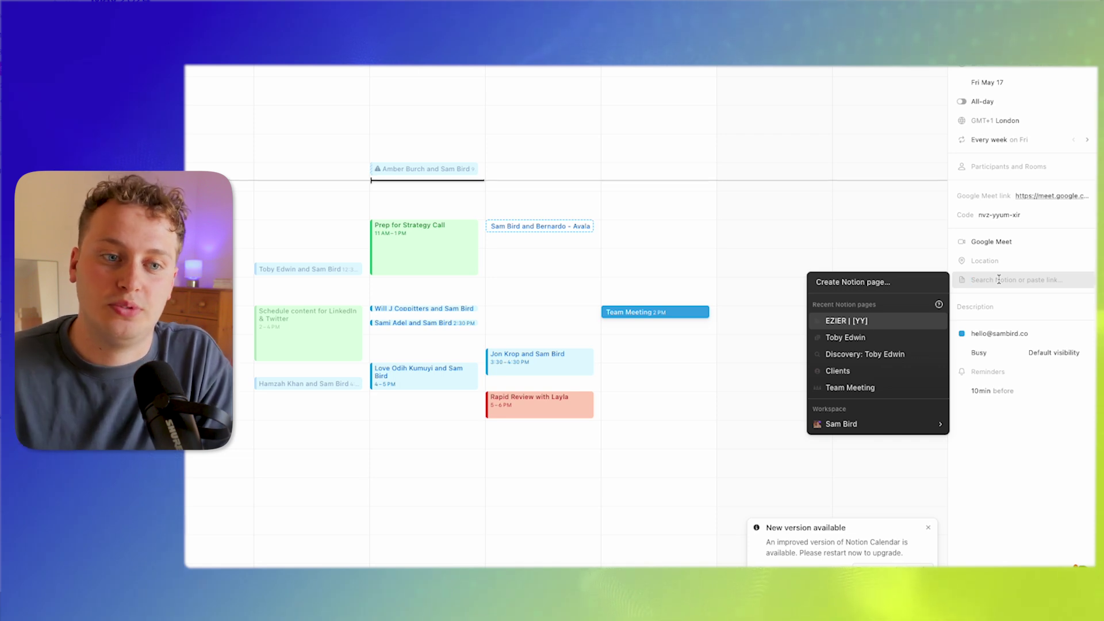
Step: Link the Notion Meeting Notes [VIDEO] page to the Team Meeting and open it from the event
text(Notion M)
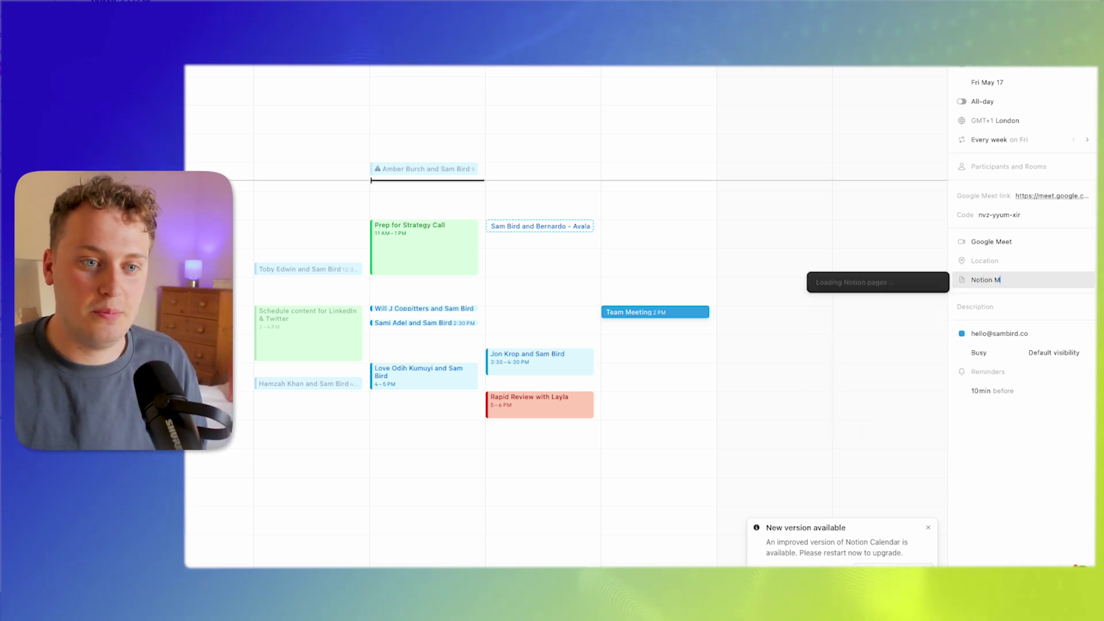
text(eeting Notes)
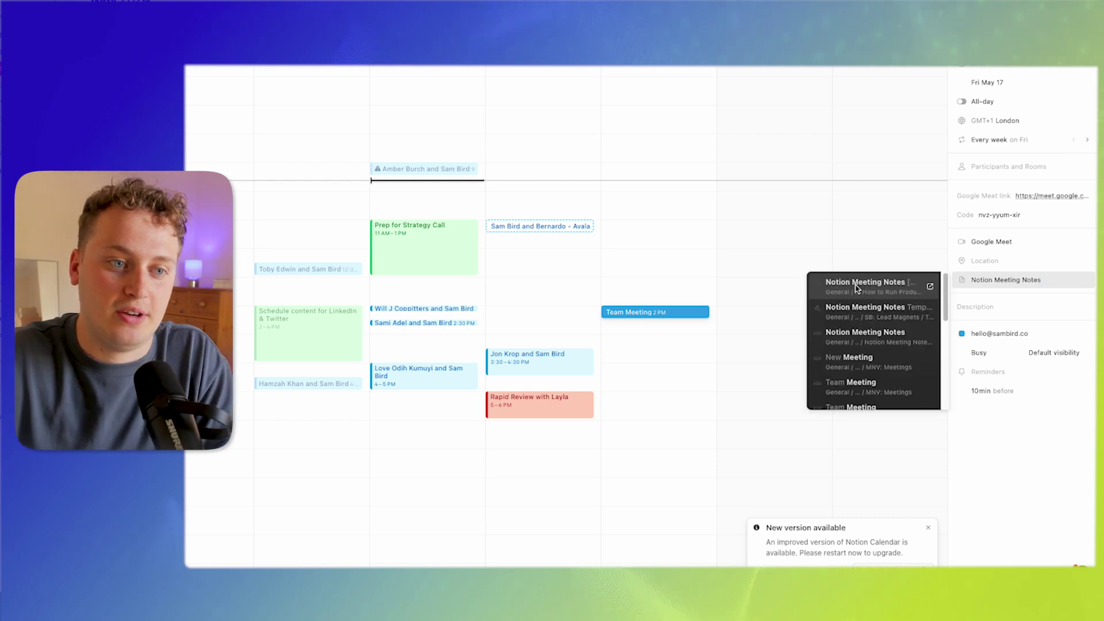
click(884, 291)
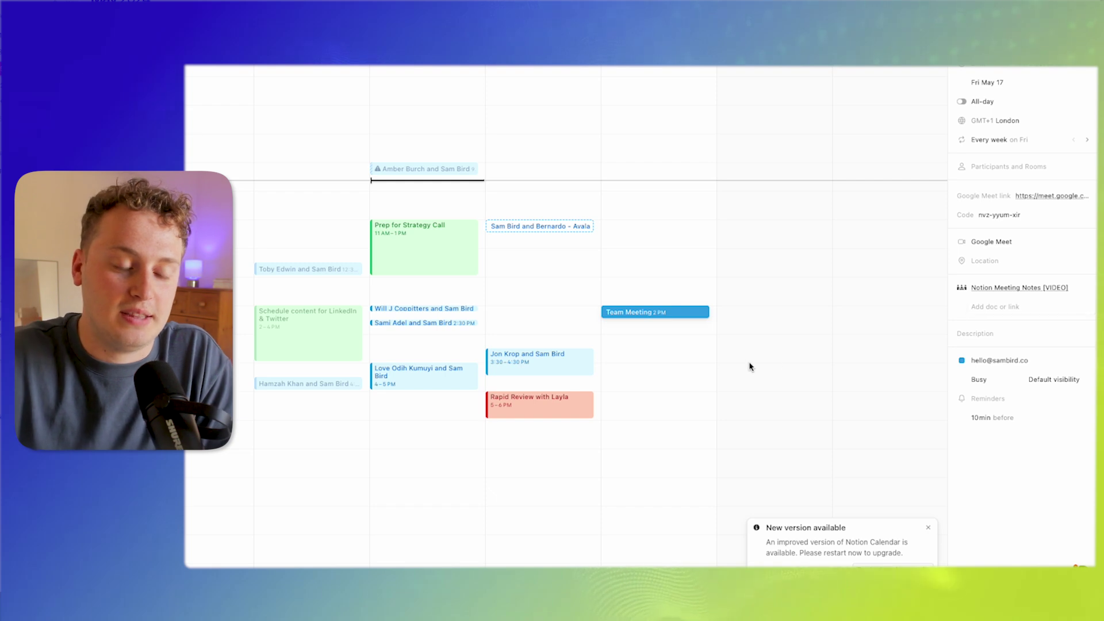
key(Escape)
scroll(689, 372, up, 2)
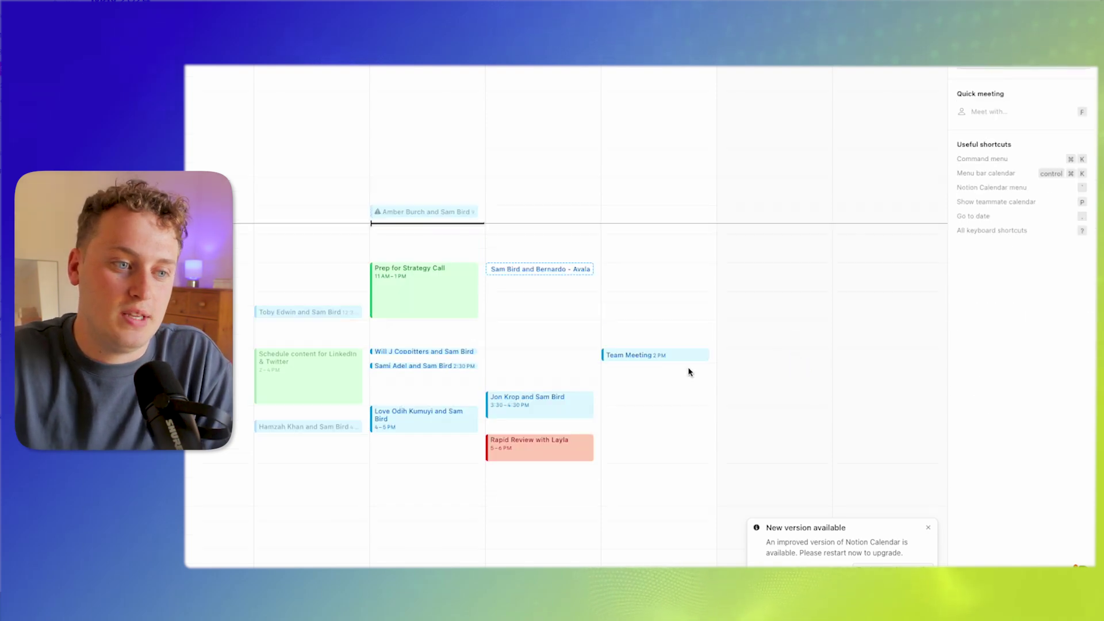
click(644, 357)
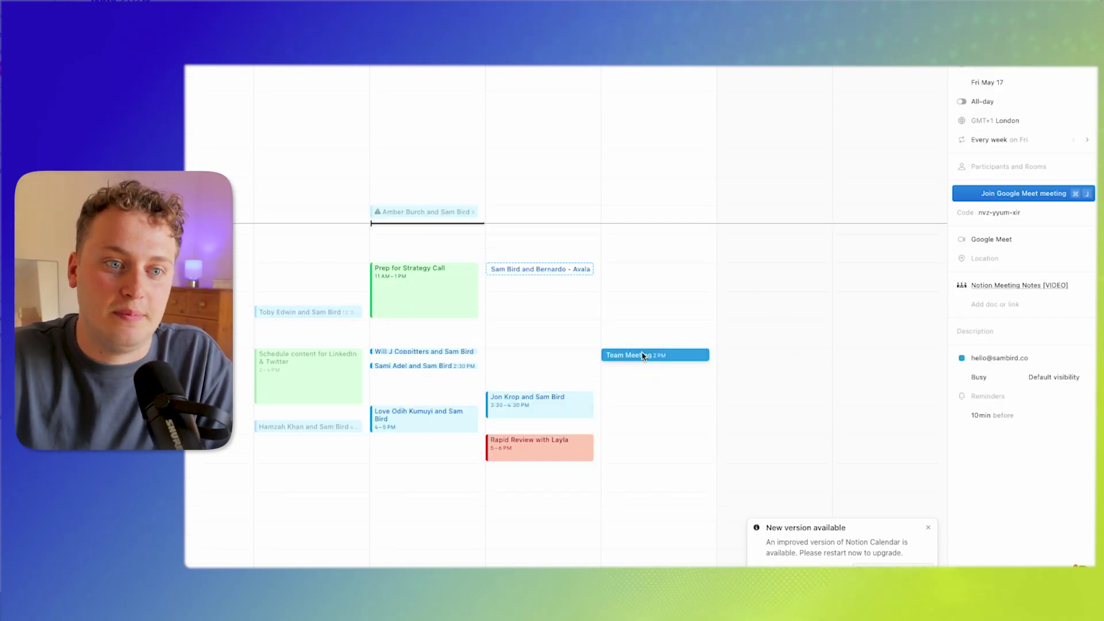
click(1016, 285)
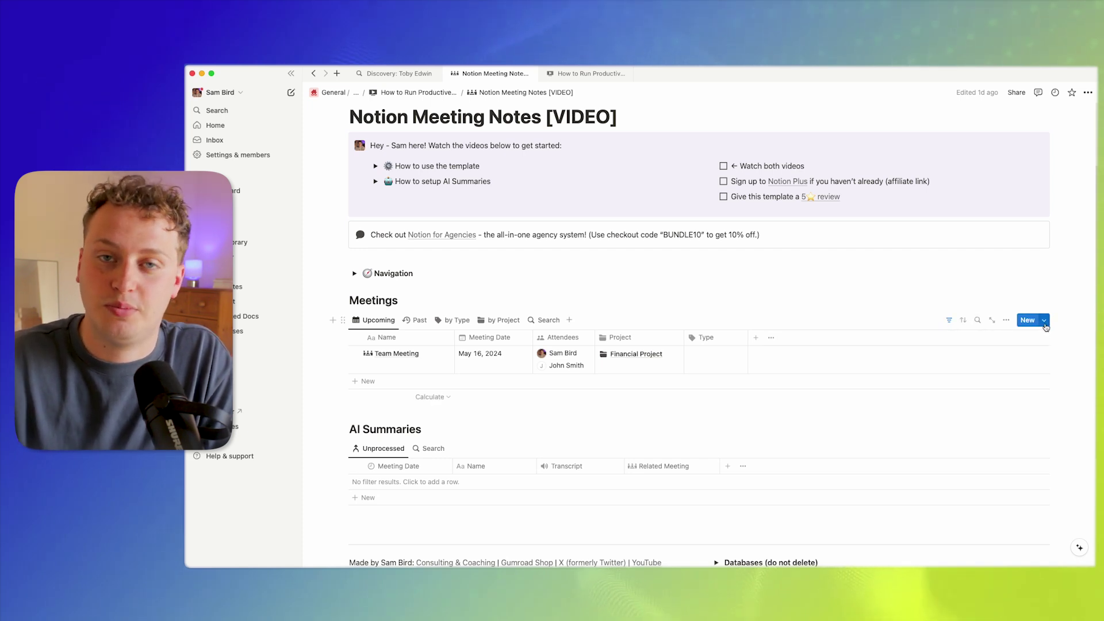
Step: Back in Notion Calendar, open Notion Meeting Notes [VIDEO] from Friday, May 24's Team Meeting
mouse_move(728, 552)
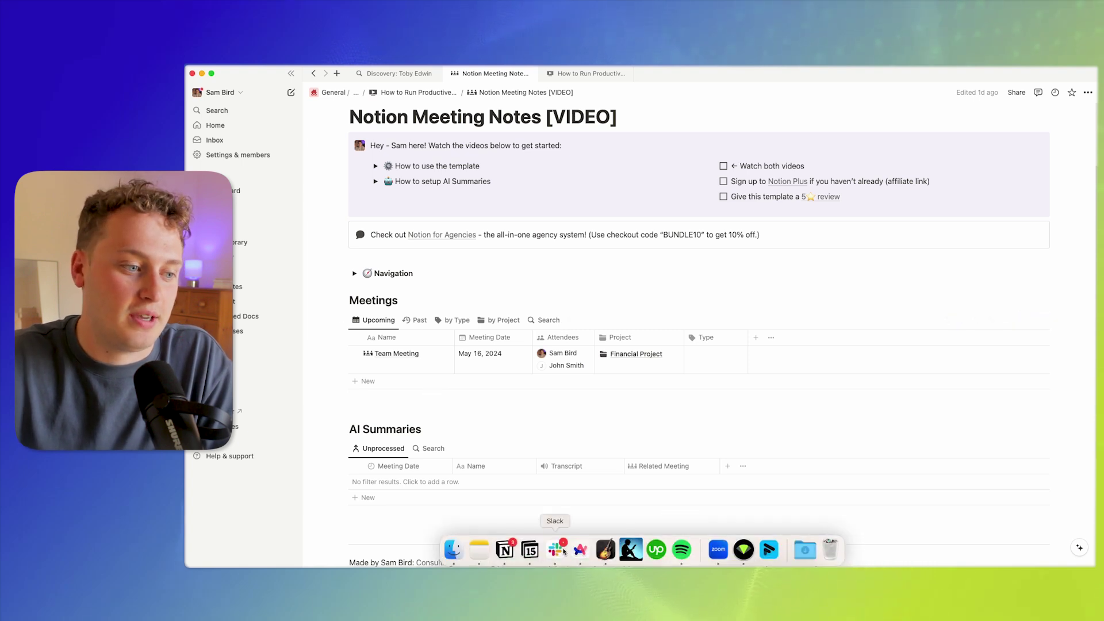
click(529, 550)
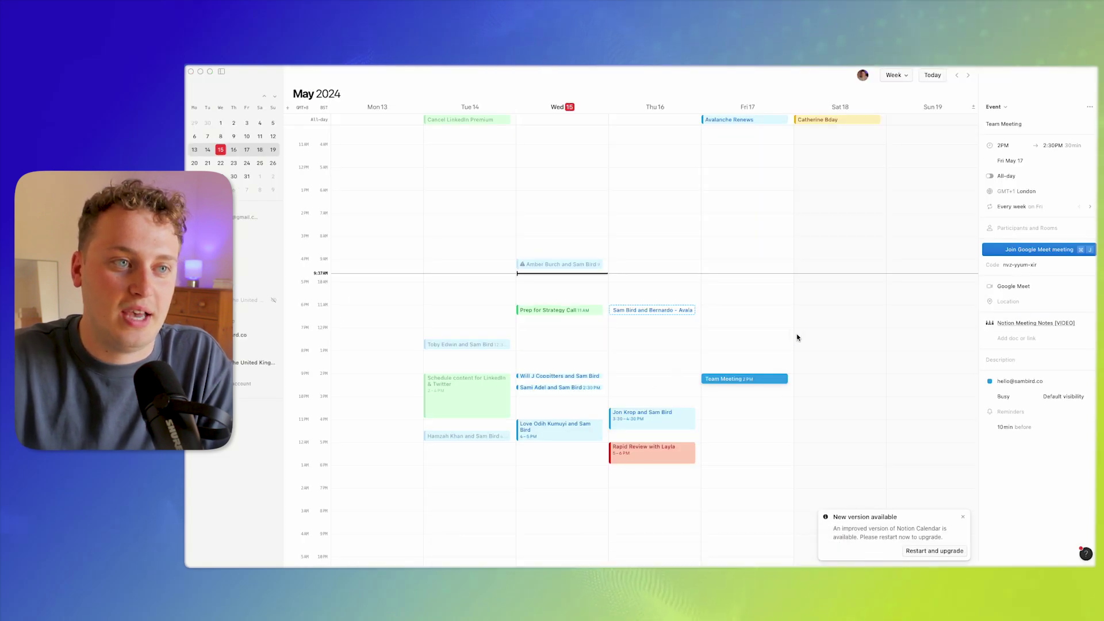
click(970, 77)
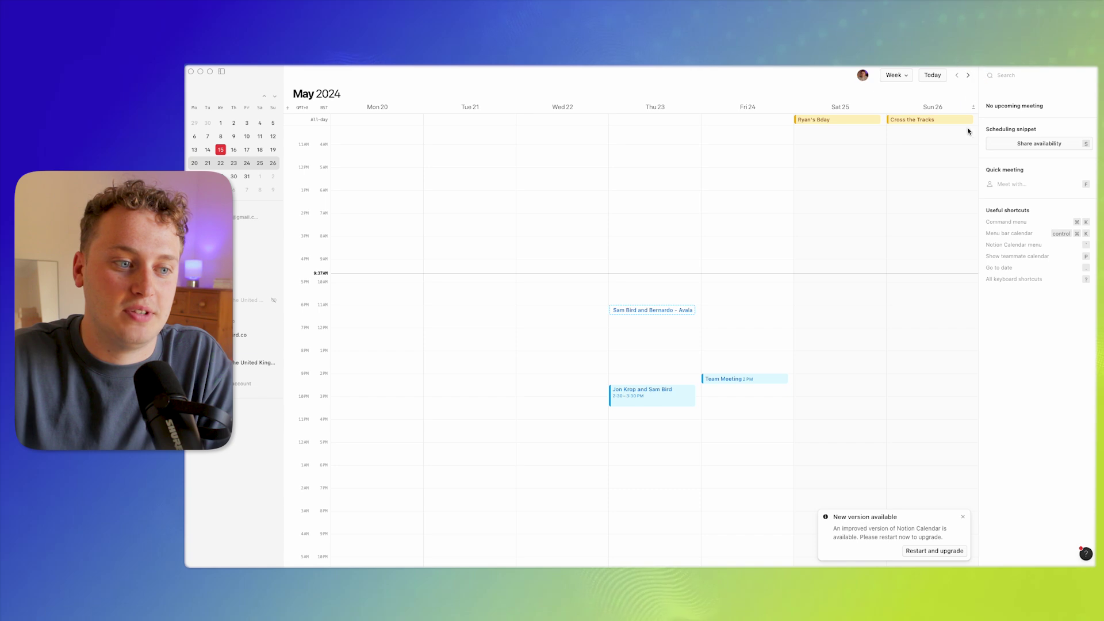
click(747, 379)
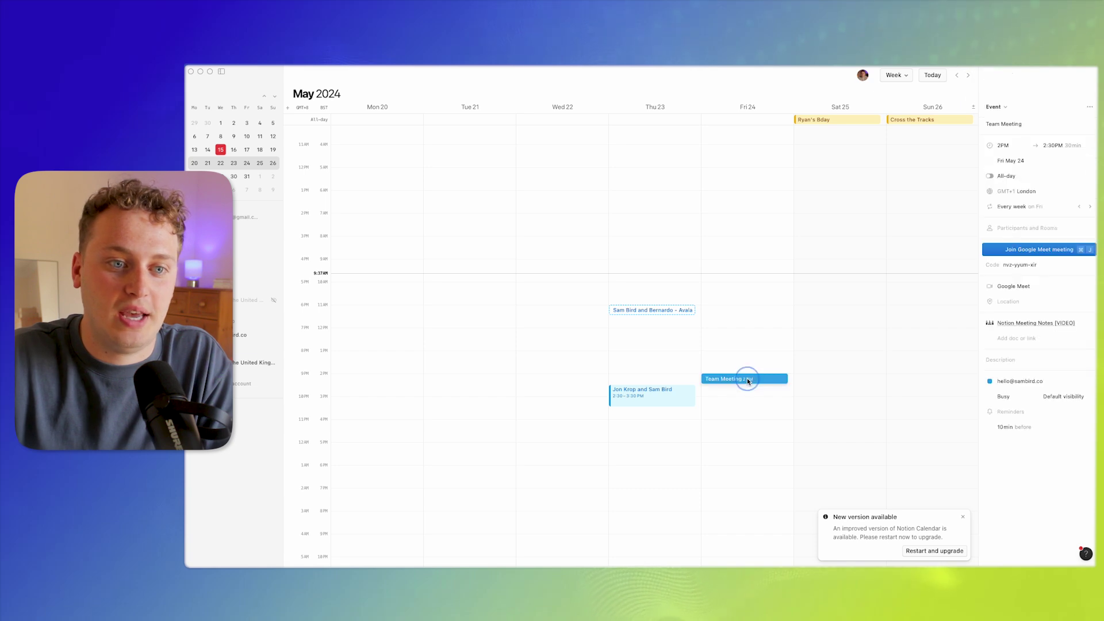
click(1024, 323)
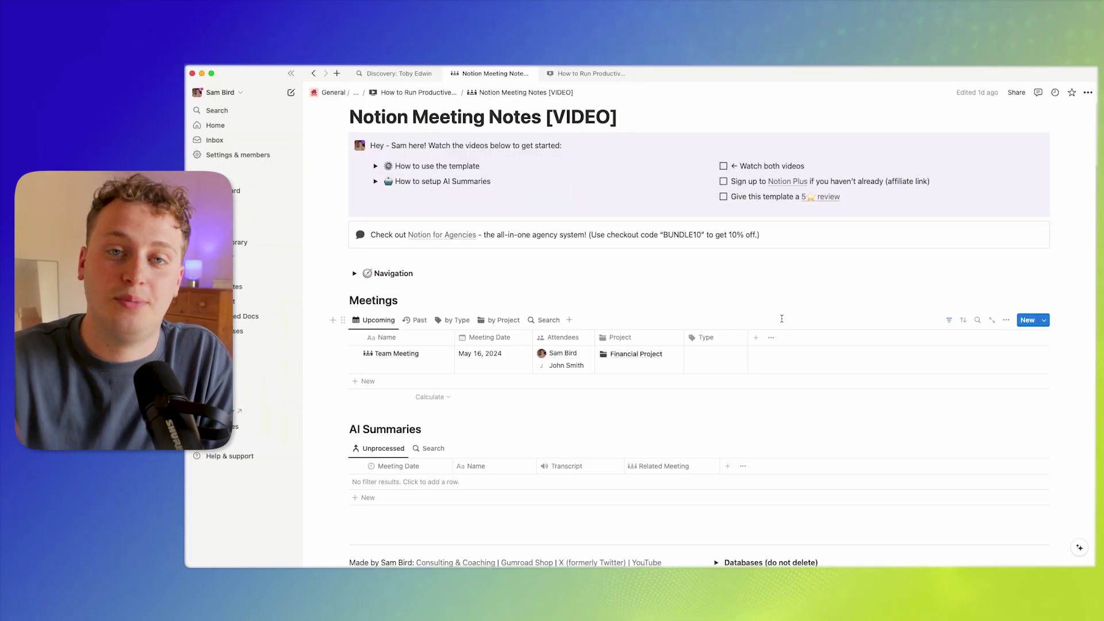